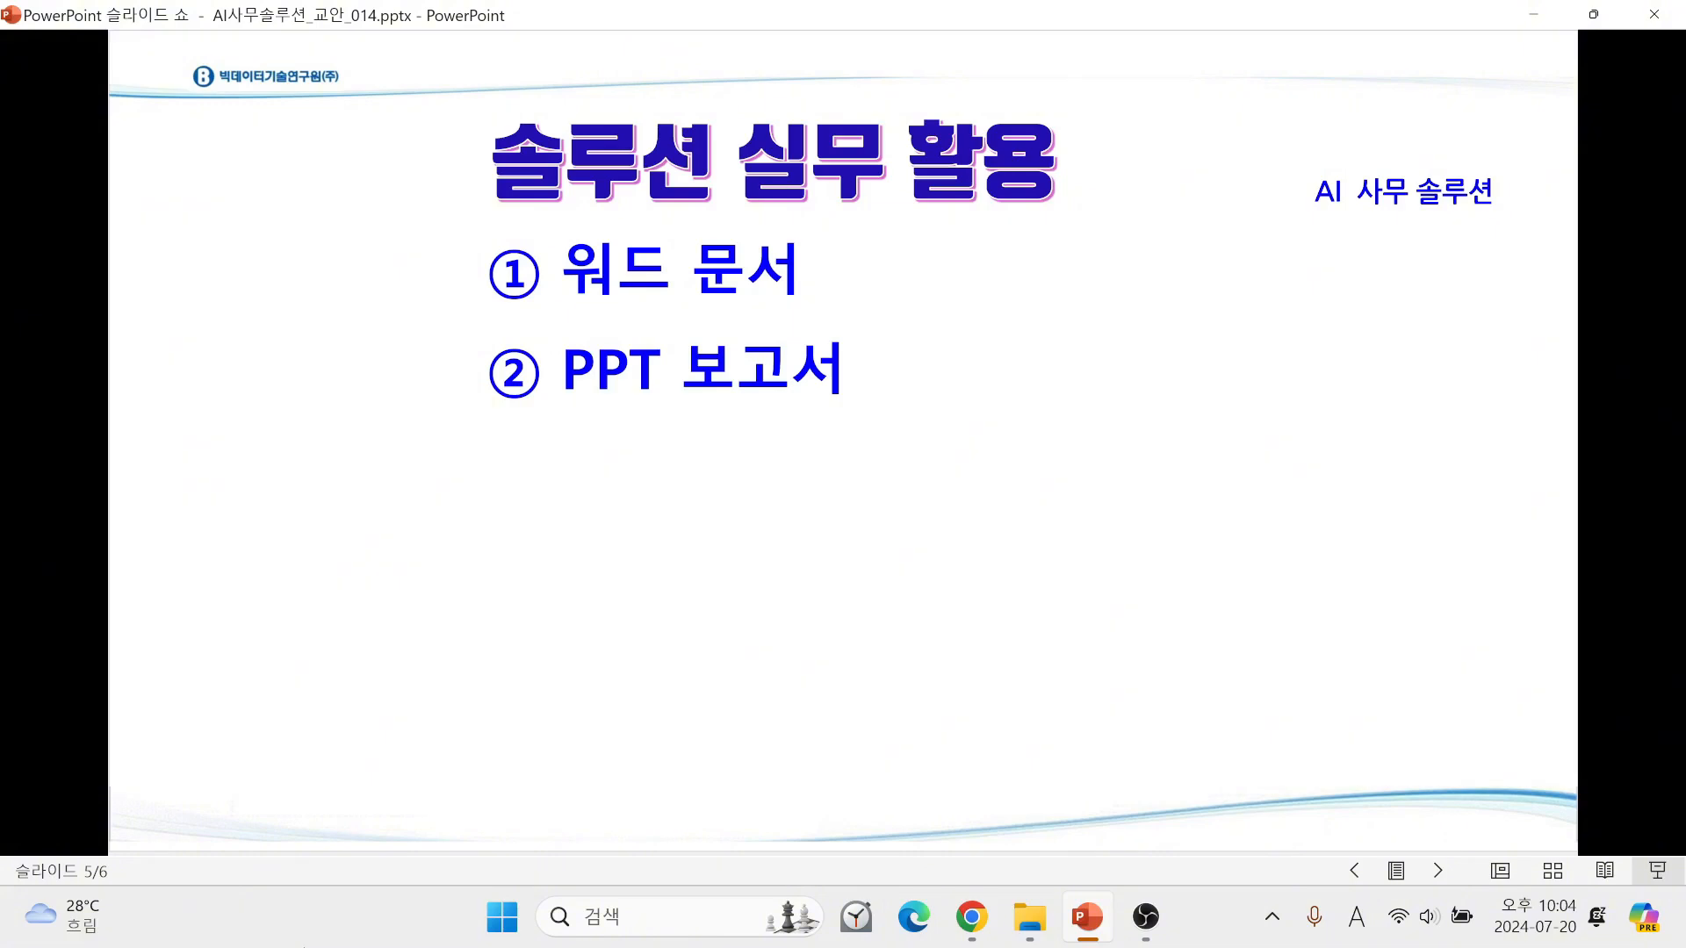
Advance the slide show to the Claude practice slide and switch to the Claude window in Chrome.
{"action": "key", "text": "Right"}
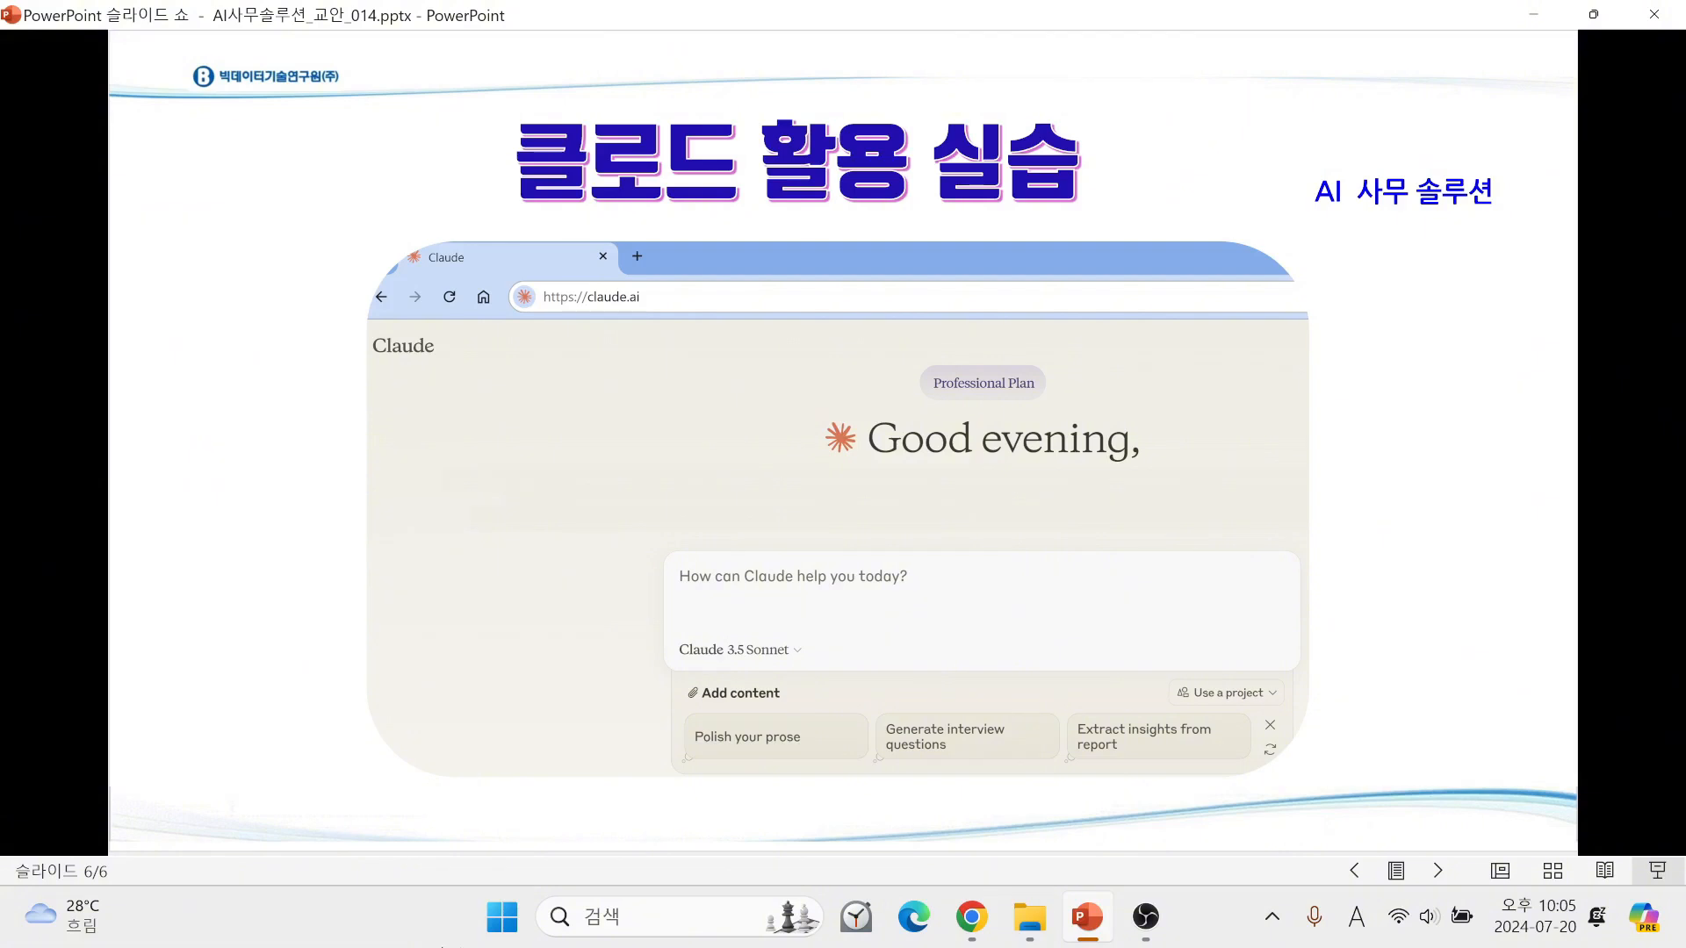
{"action": "left_click", "coordinate": [960, 917]}
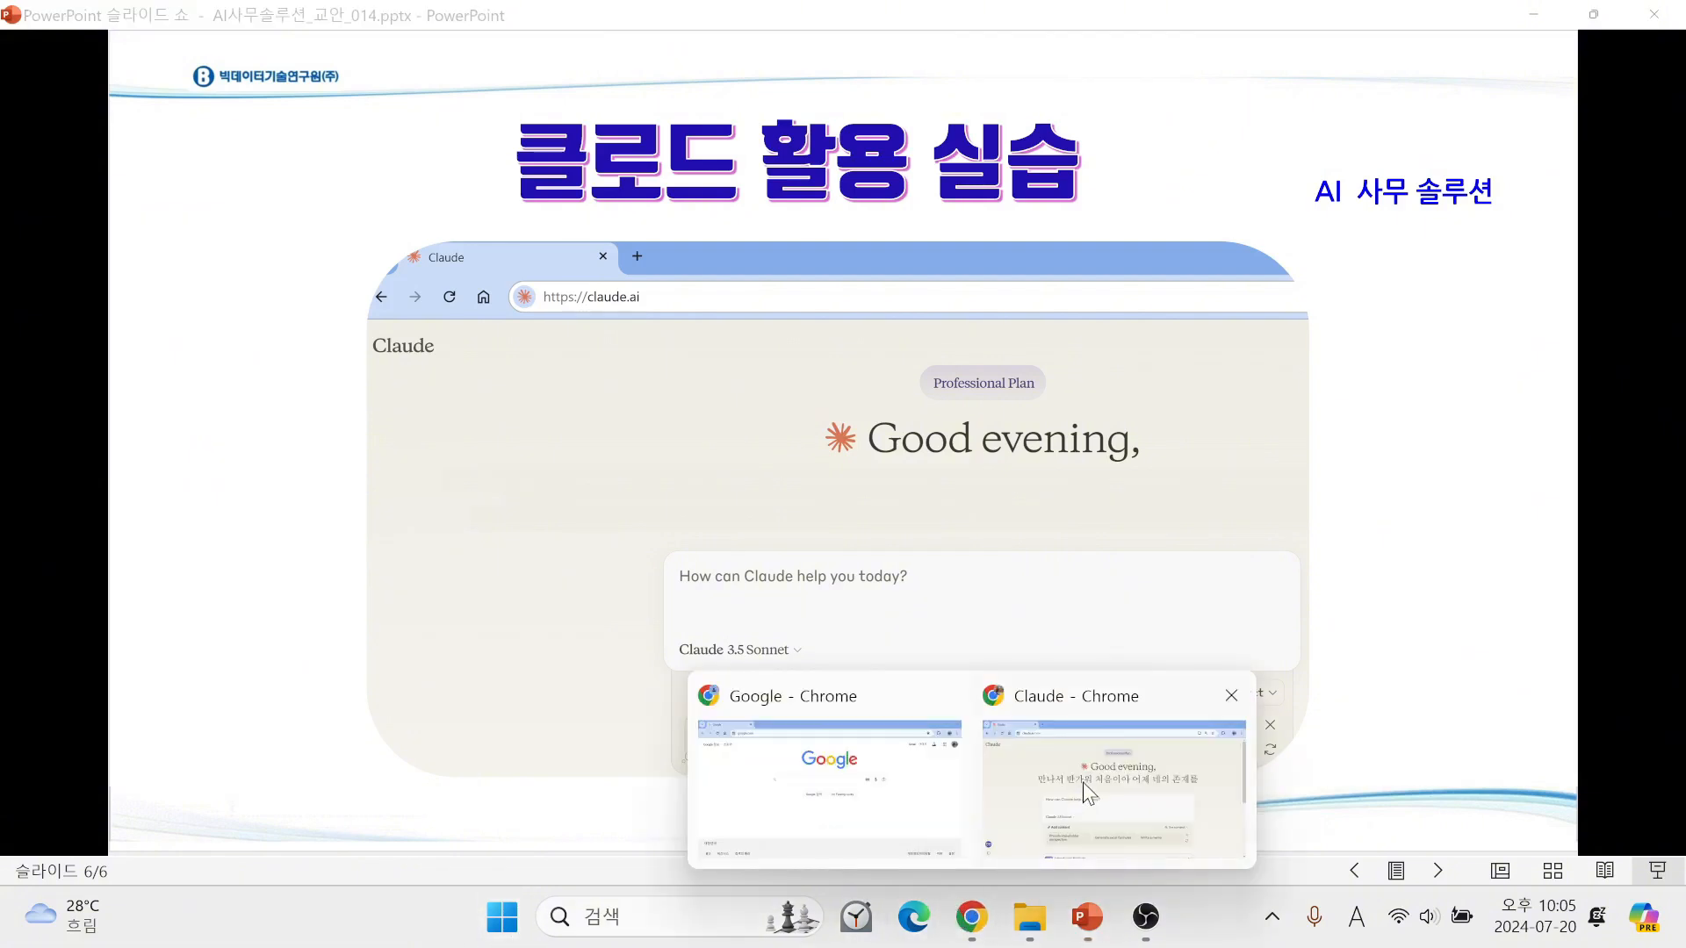
{"action": "left_click", "coordinate": [1083, 782]}
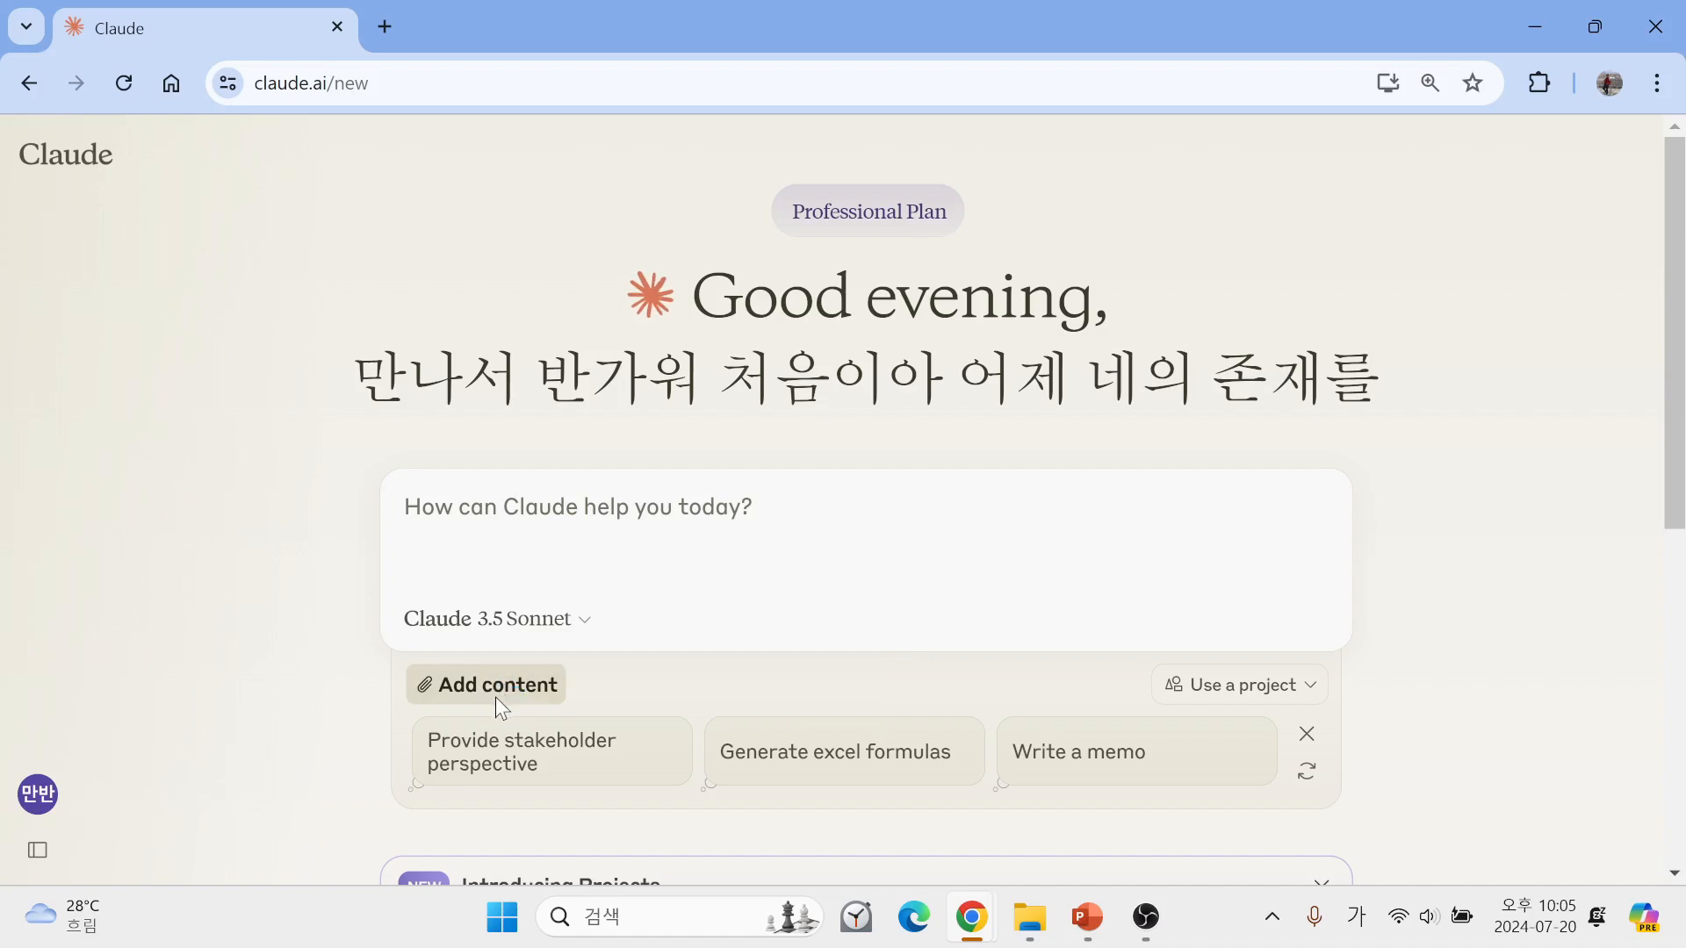
Start adding content to the chat and browse to R1. 유튜브_빅도사_생성형AI솔루션 > 014. AI사무솔루션 > AI사무솔루션_데이터_014.
{"action": "left_click", "coordinate": [432, 686]}
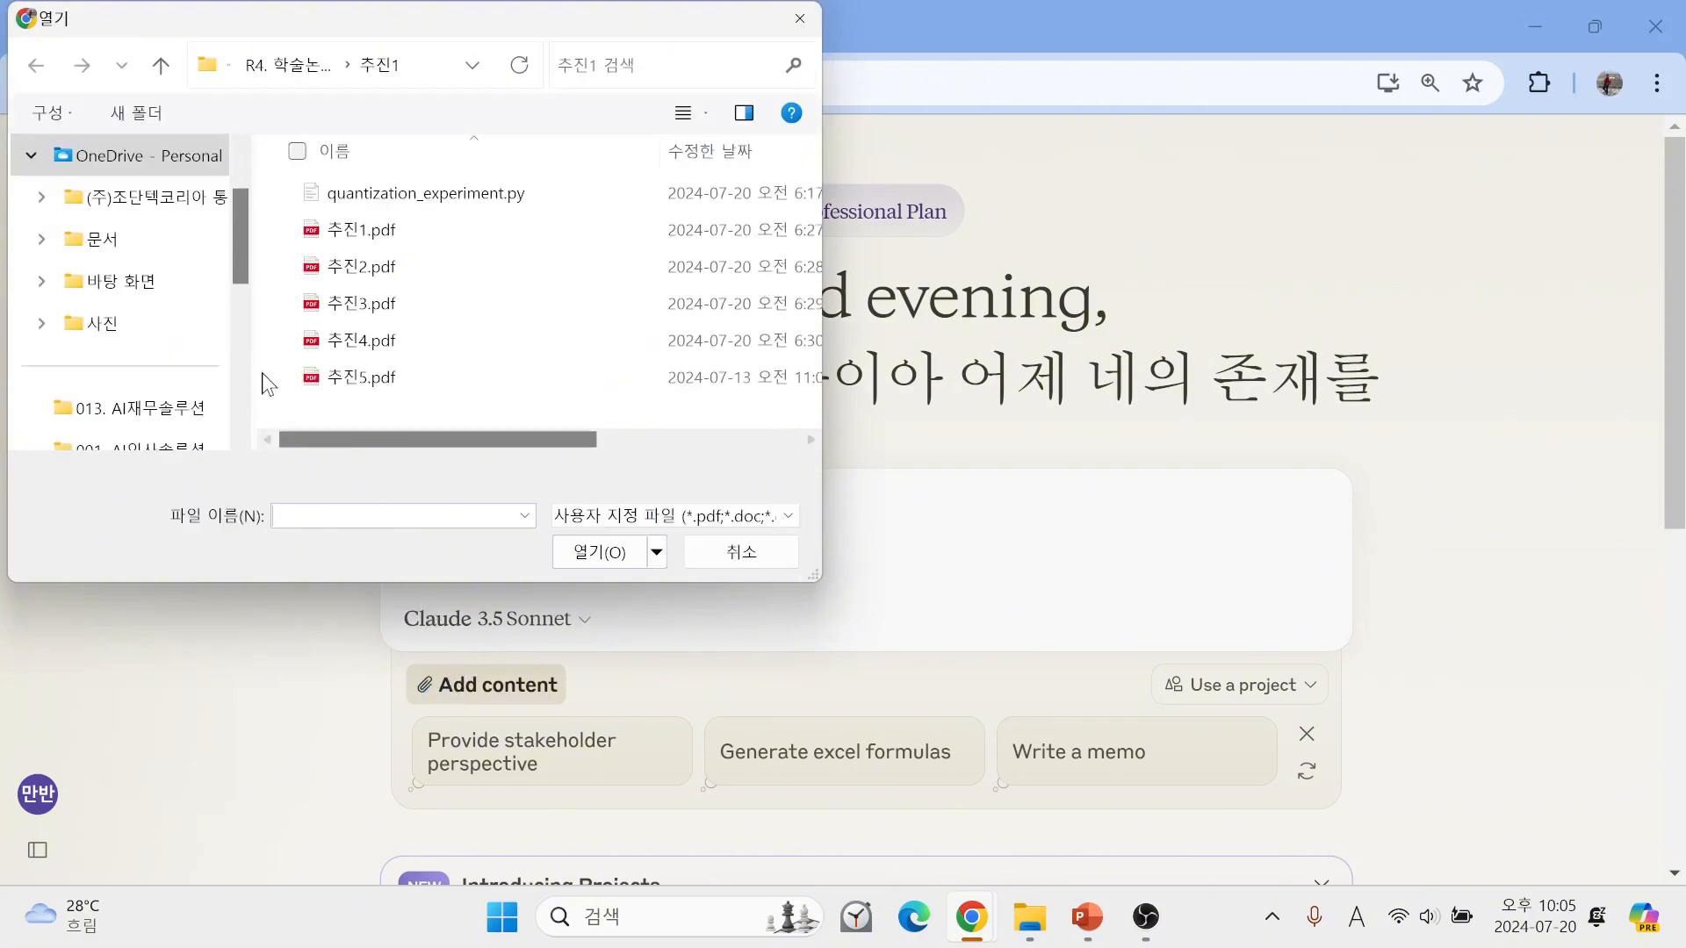
{"action": "left_click", "coordinate": [161, 66]}
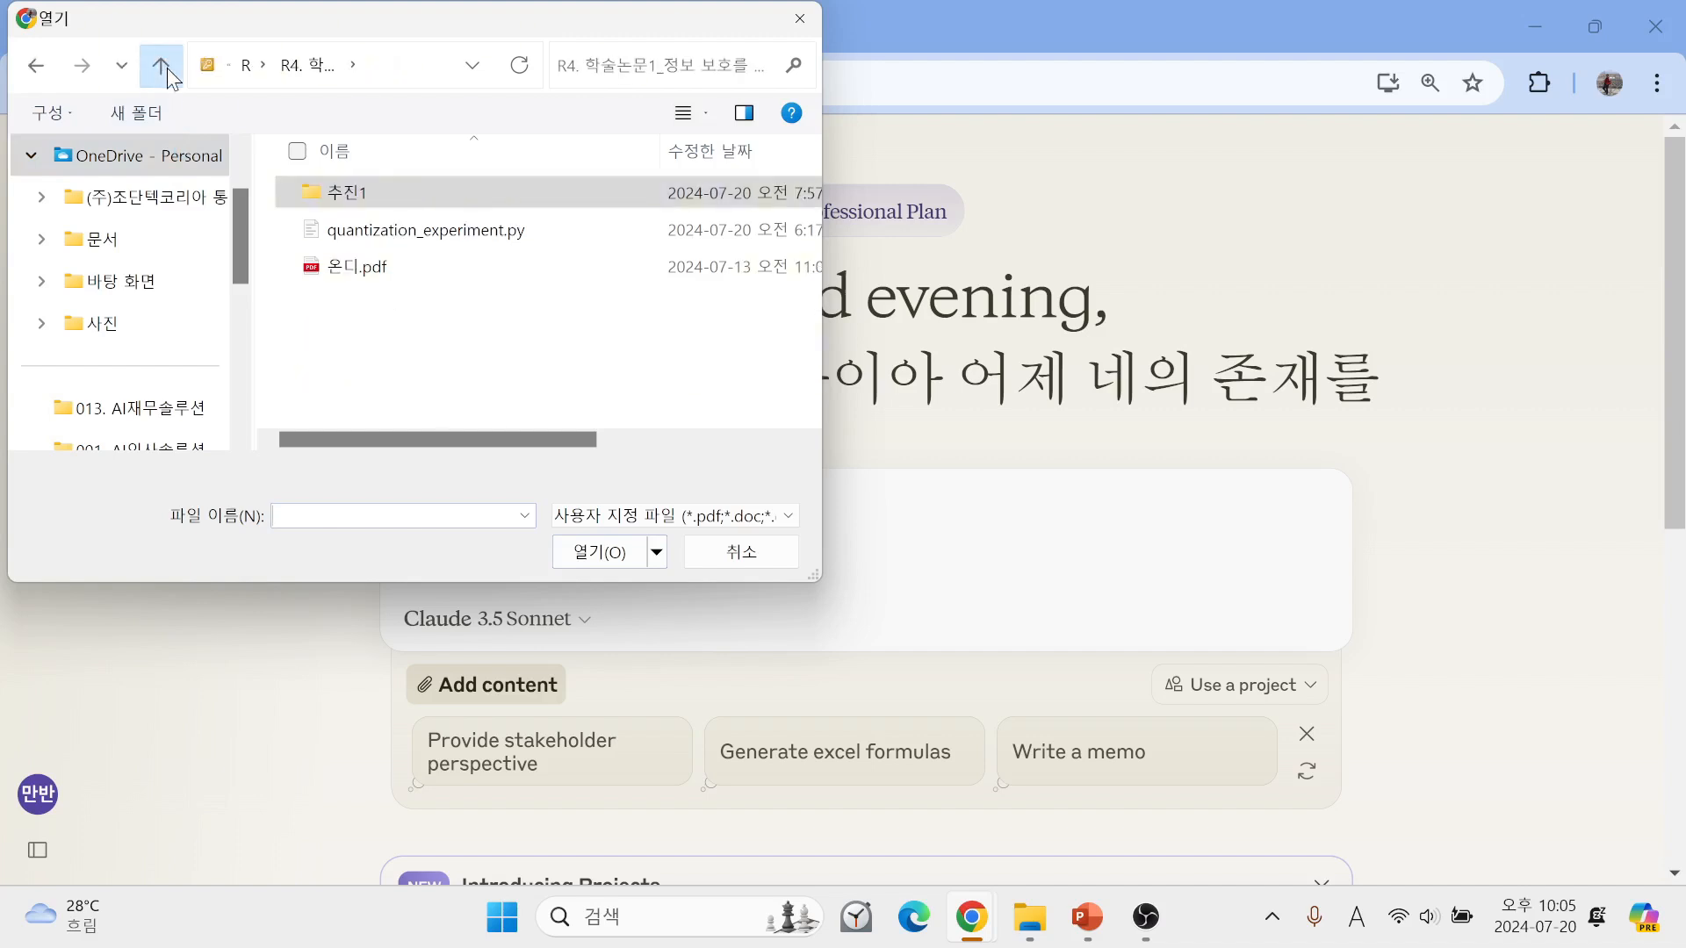
{"action": "left_click", "coordinate": [167, 67]}
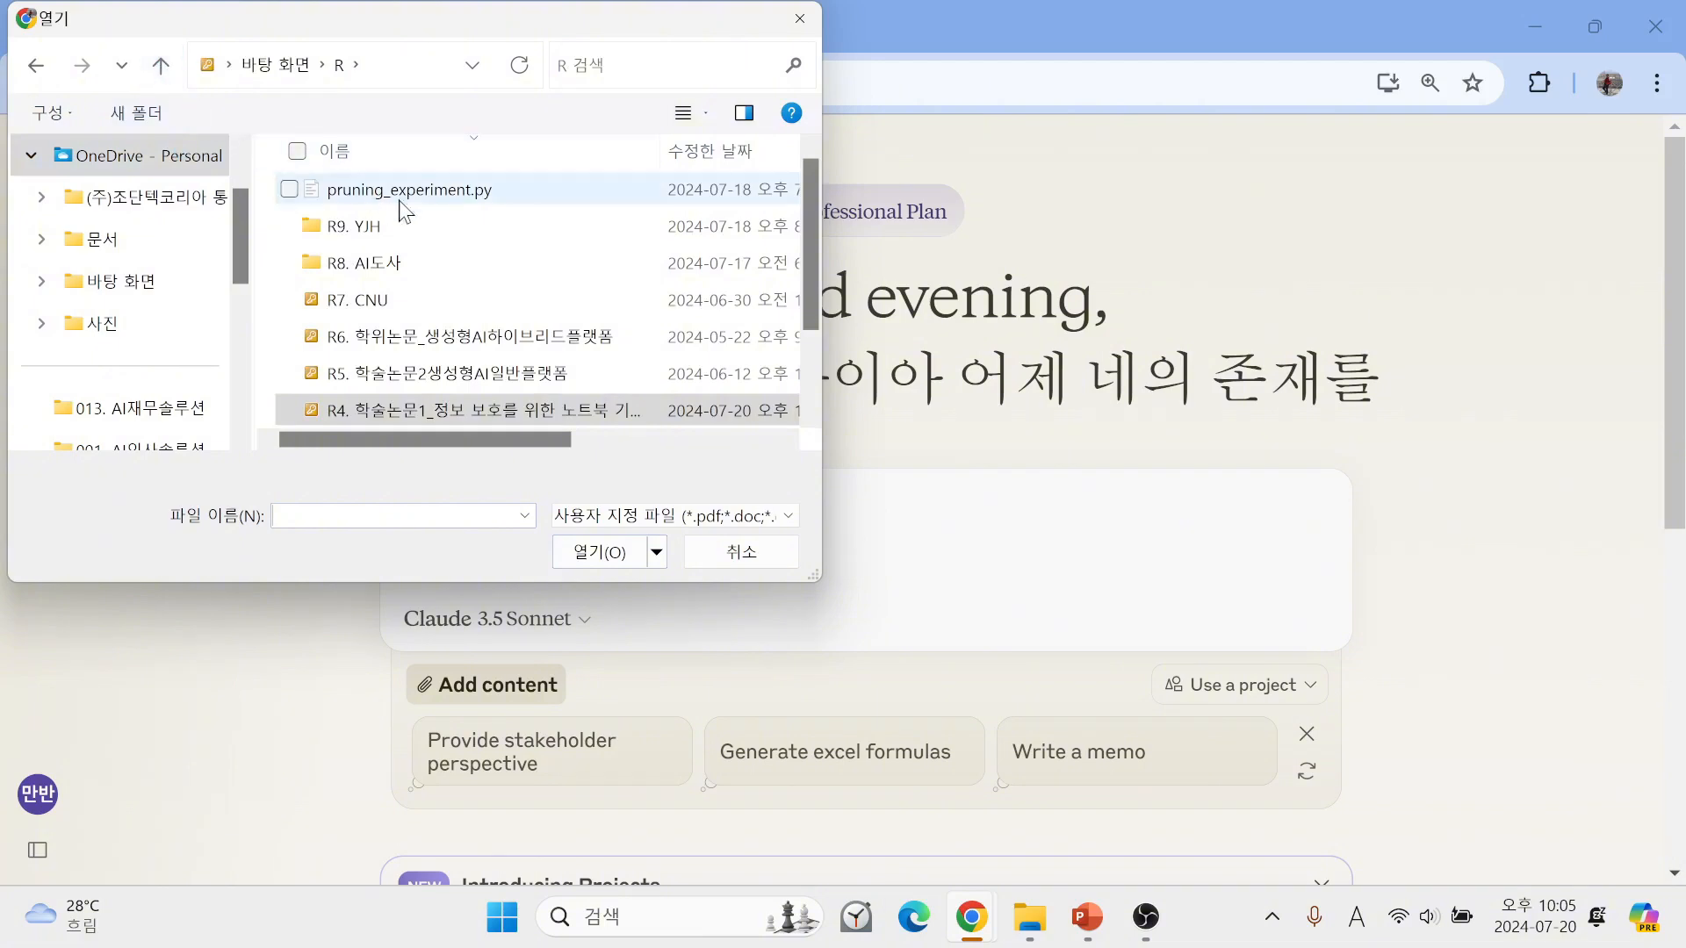
{"action": "scroll", "coordinate": [418, 246], "scroll_direction": "down", "scroll_amount": 1}
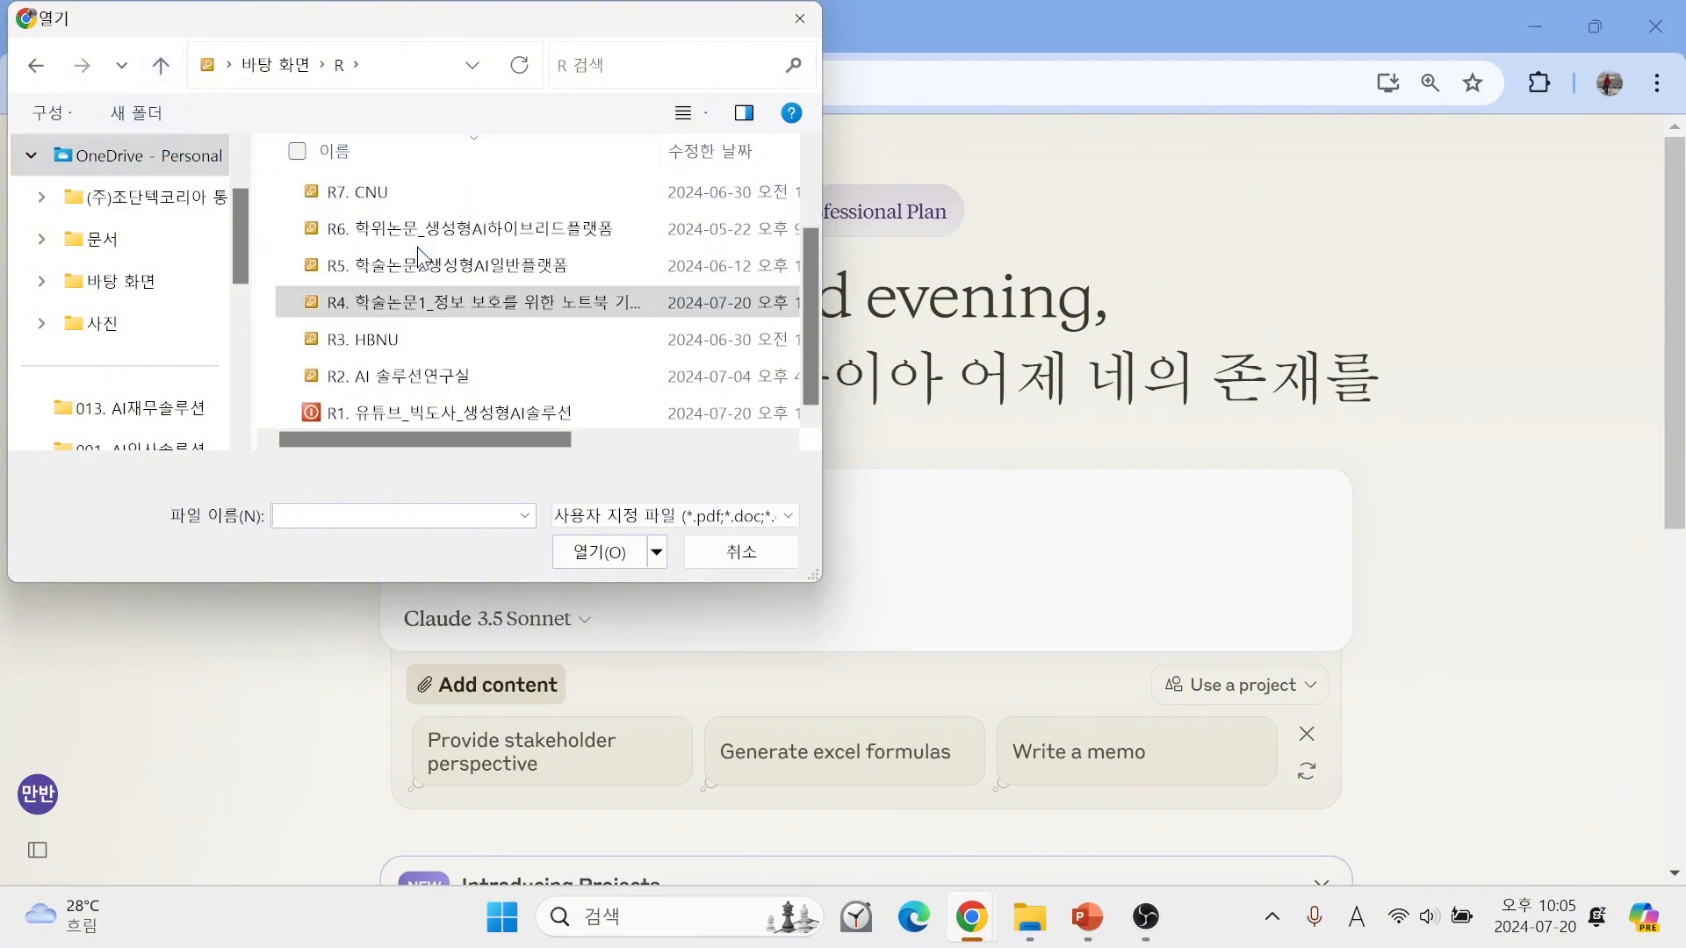
{"action": "left_click", "coordinate": [404, 410]}
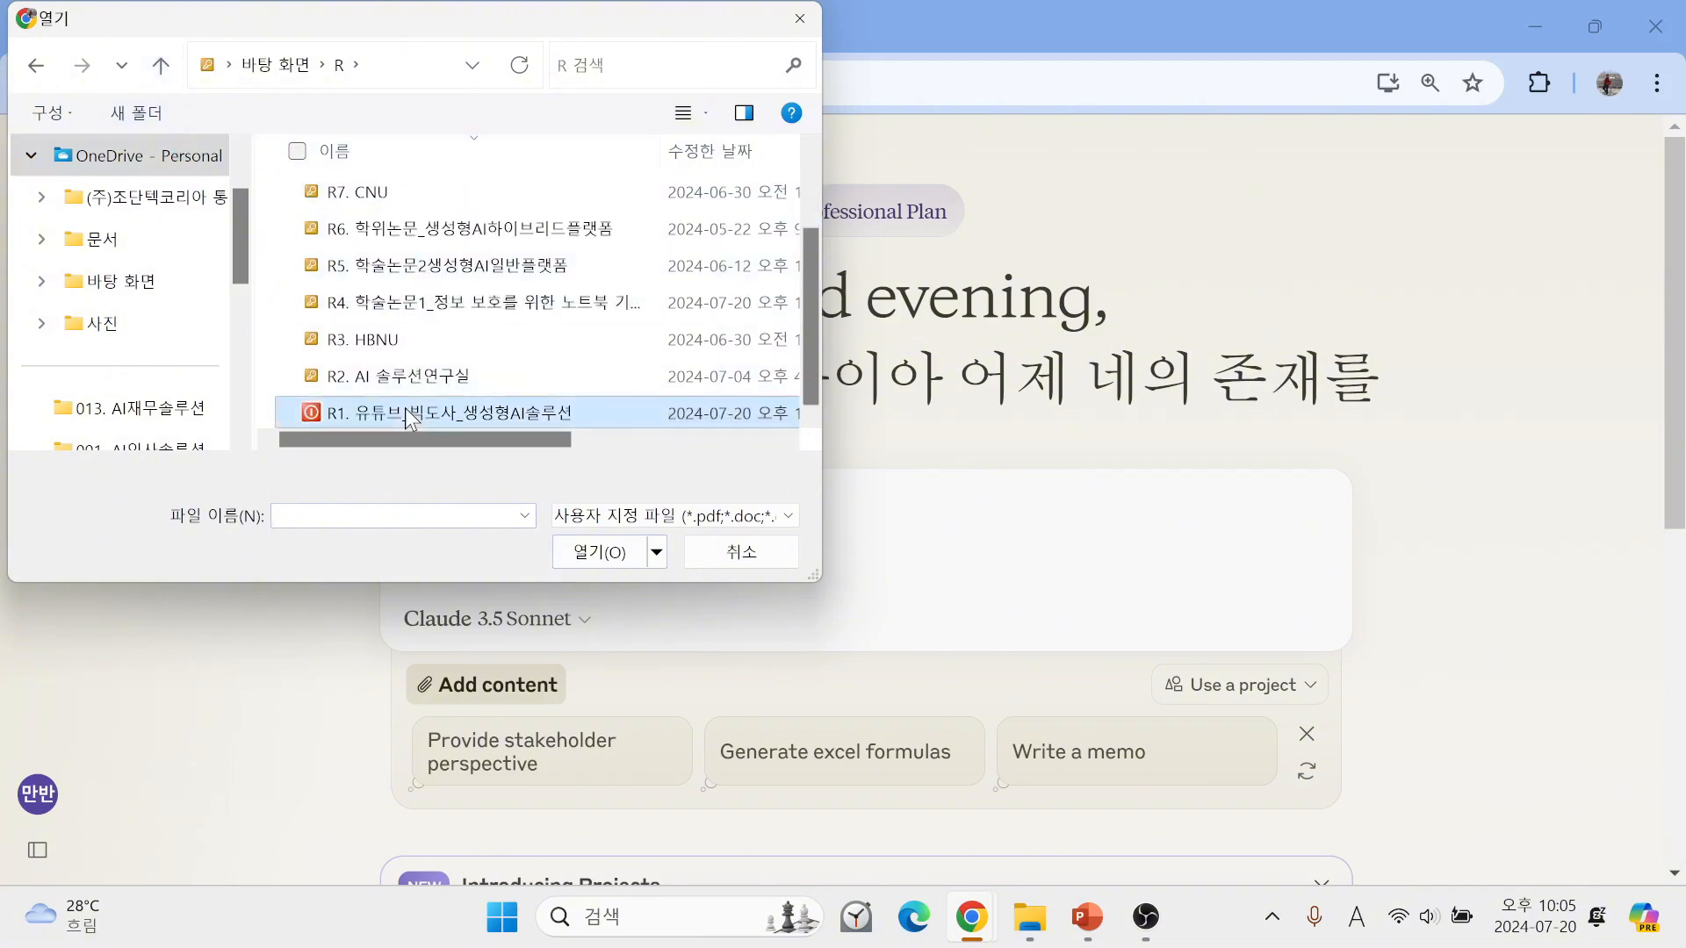
{"action": "double_click", "coordinate": [404, 407]}
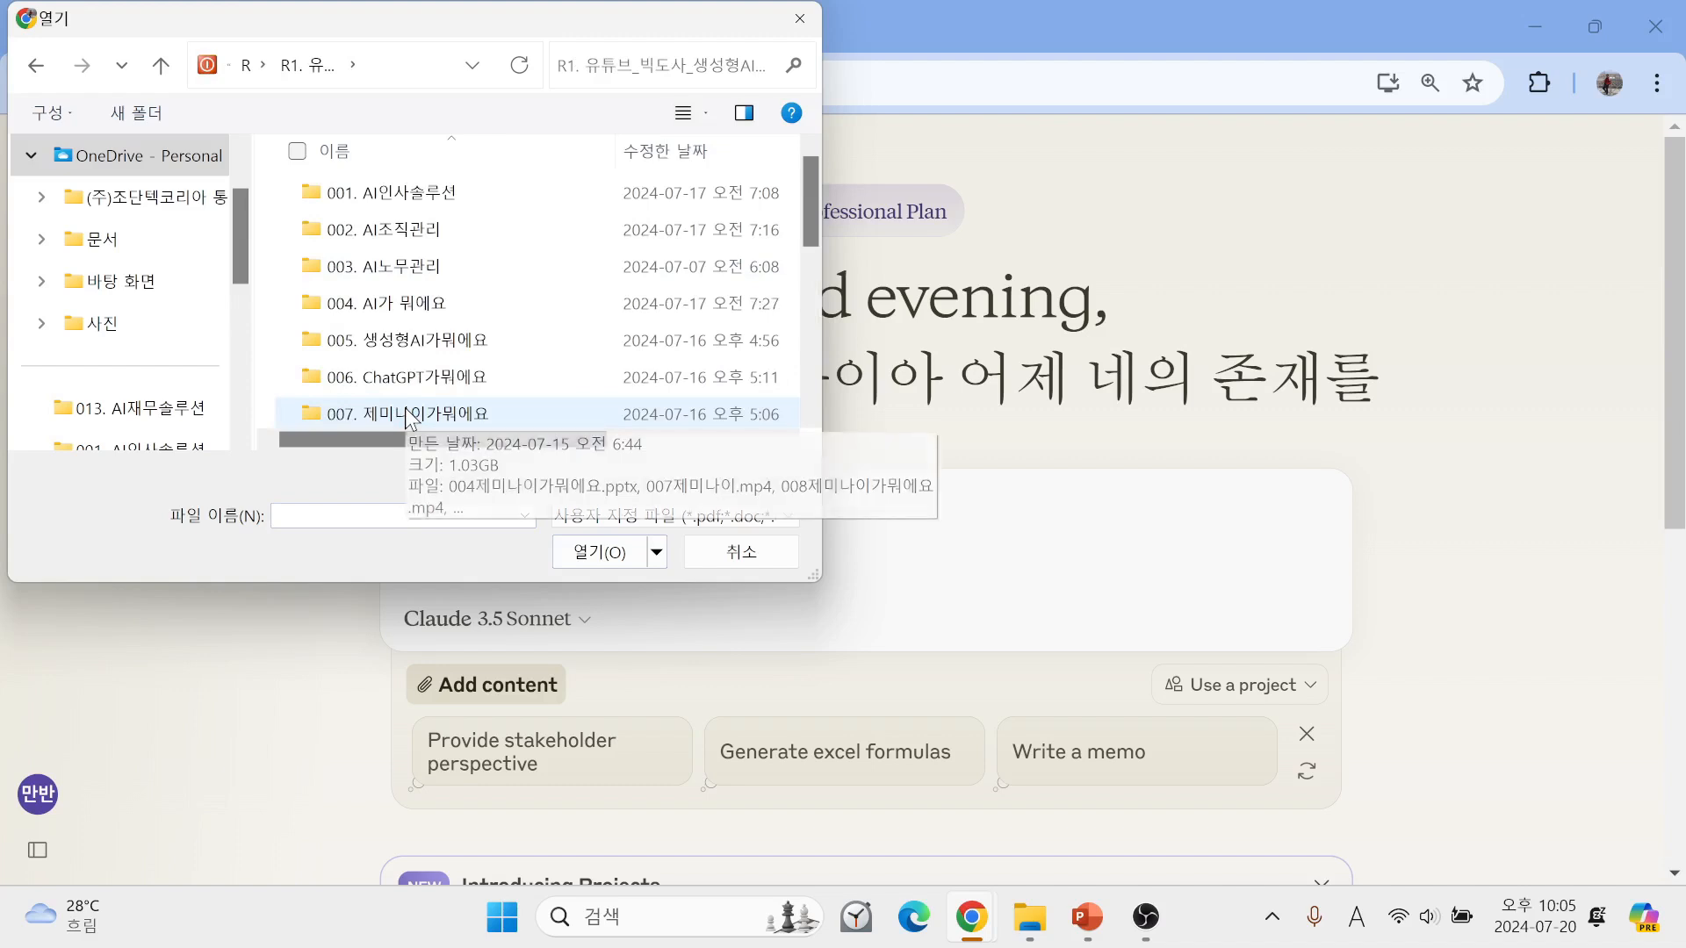
{"action": "scroll", "coordinate": [404, 410], "scroll_direction": "down", "scroll_amount": 2}
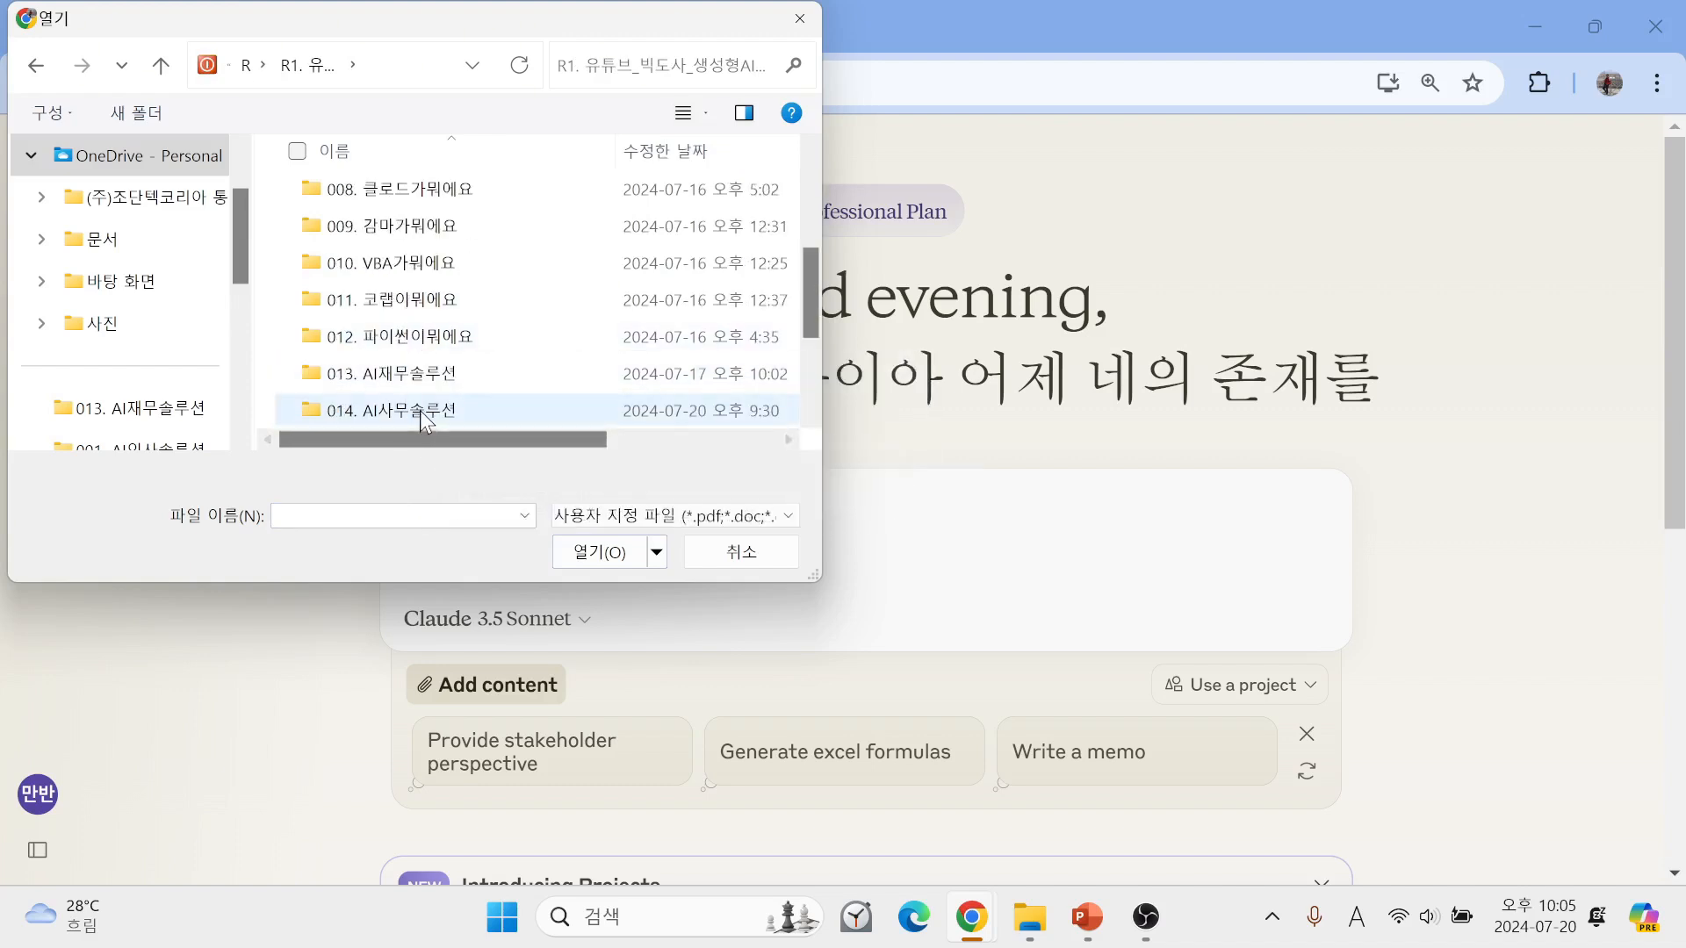
{"action": "left_click", "coordinate": [424, 418]}
{"action": "double_click", "coordinate": [424, 418]}
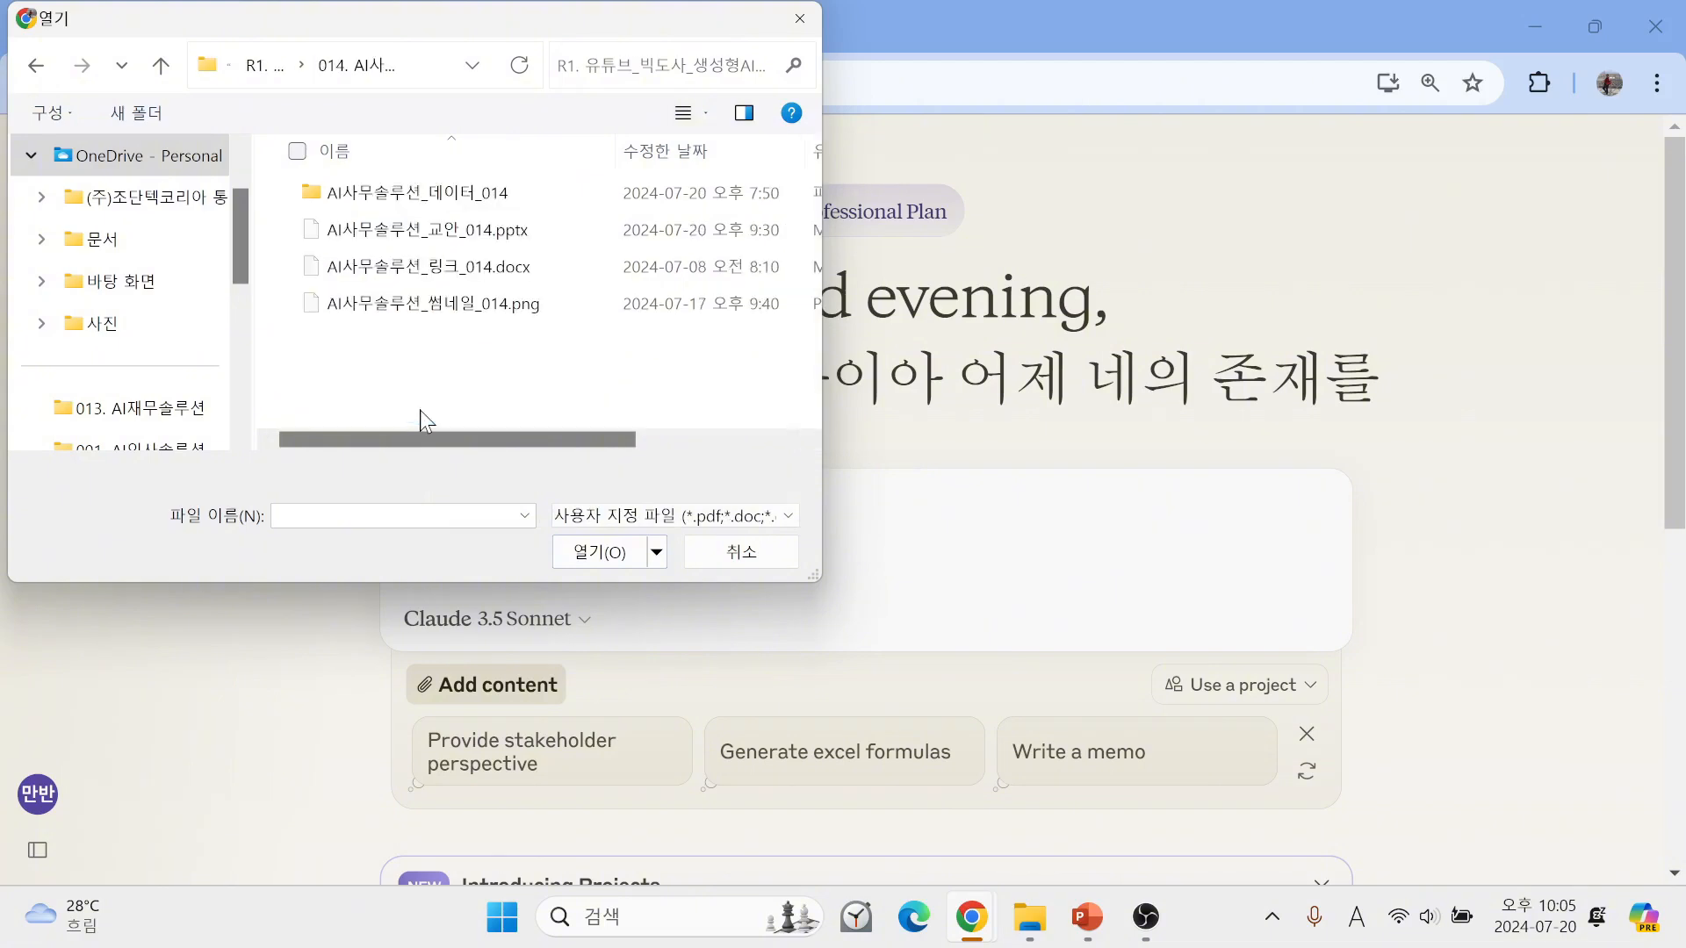
{"action": "double_click", "coordinate": [430, 192]}
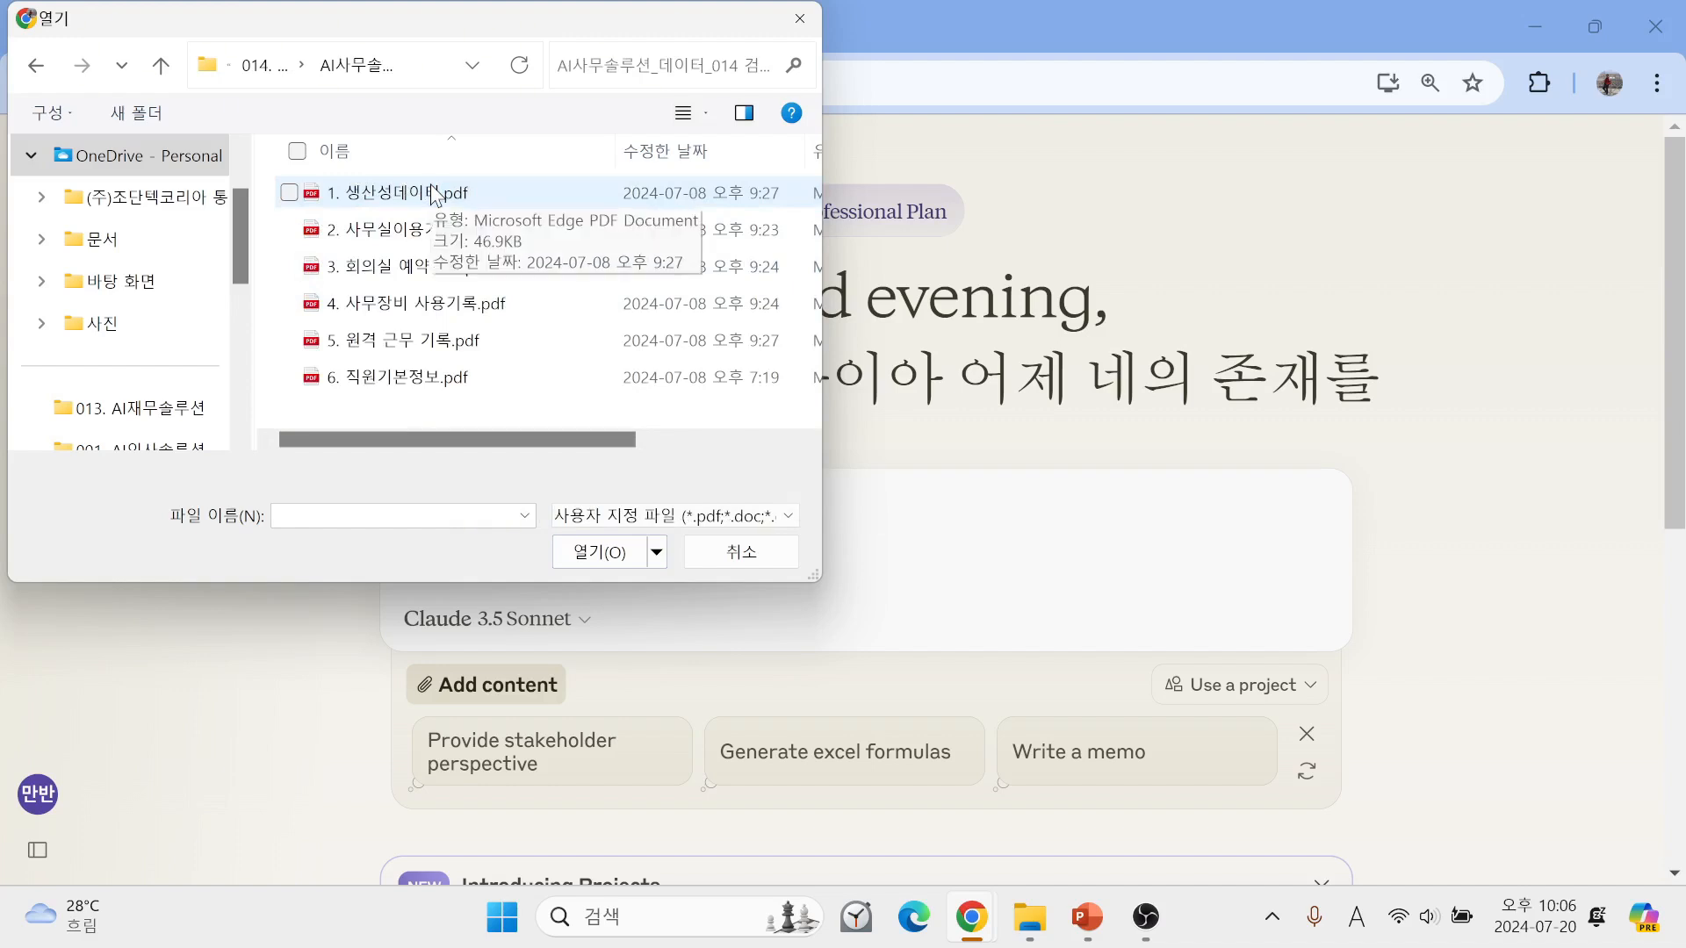
Attach the five PDFs from "1. 생산성데이터.pdf" through "5. 원격 근무 기록.pdf" to the chat.
{"action": "left_click", "coordinate": [432, 194]}
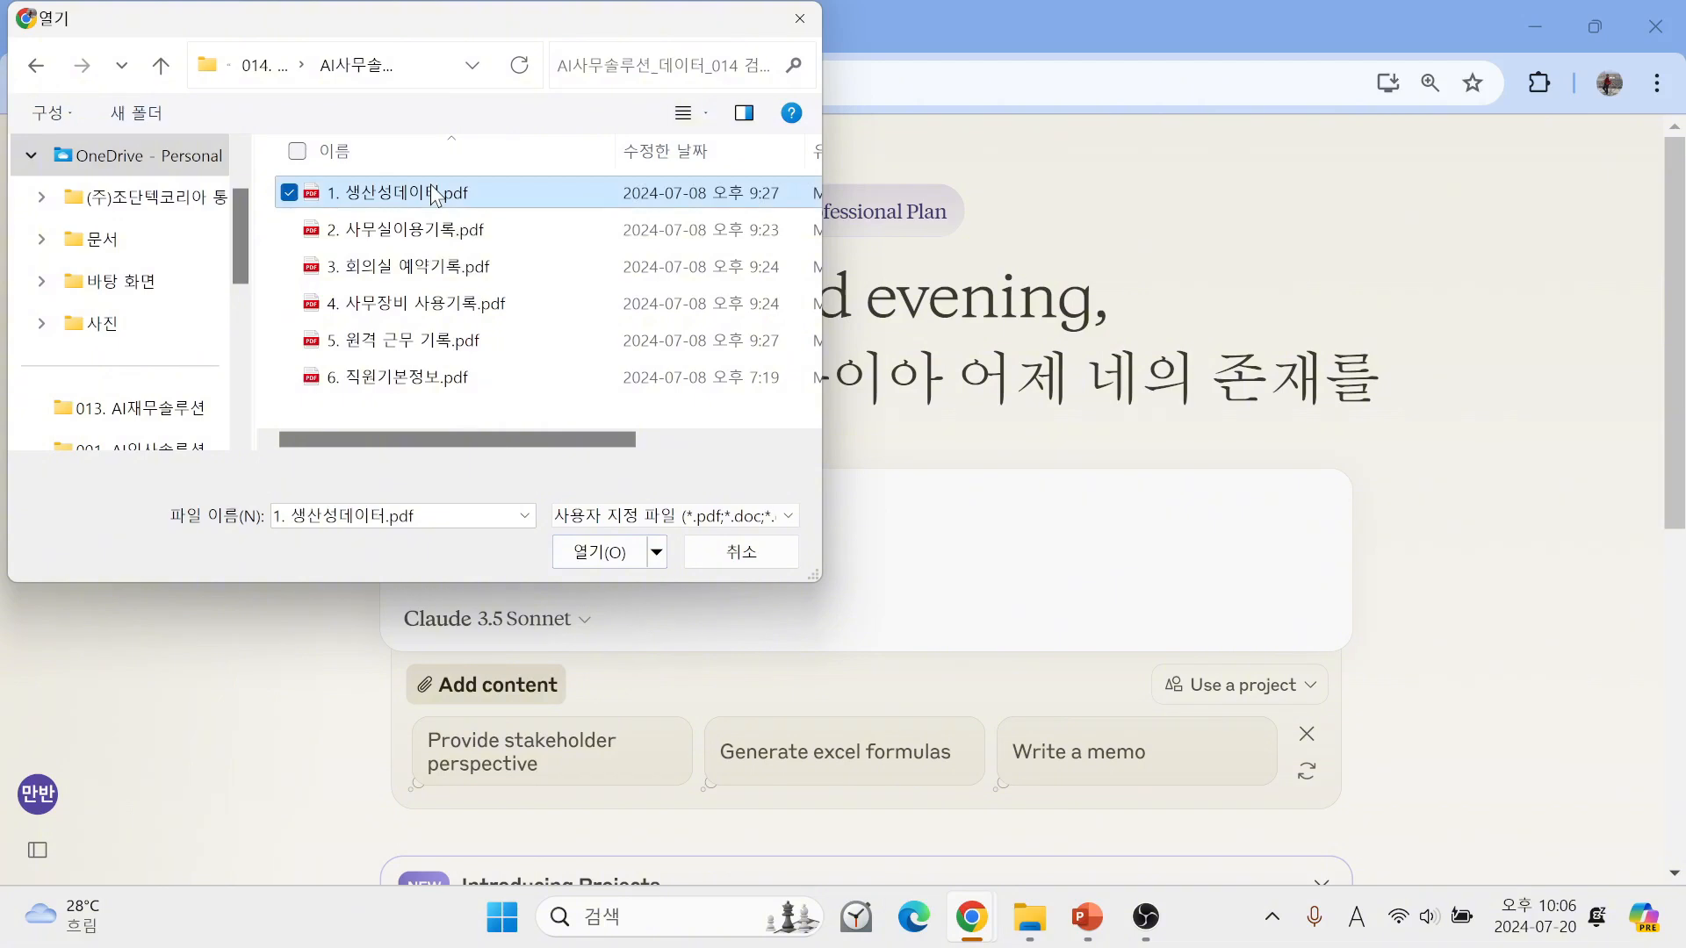
{"action": "left_click", "coordinate": [436, 347], "text": "shift"}
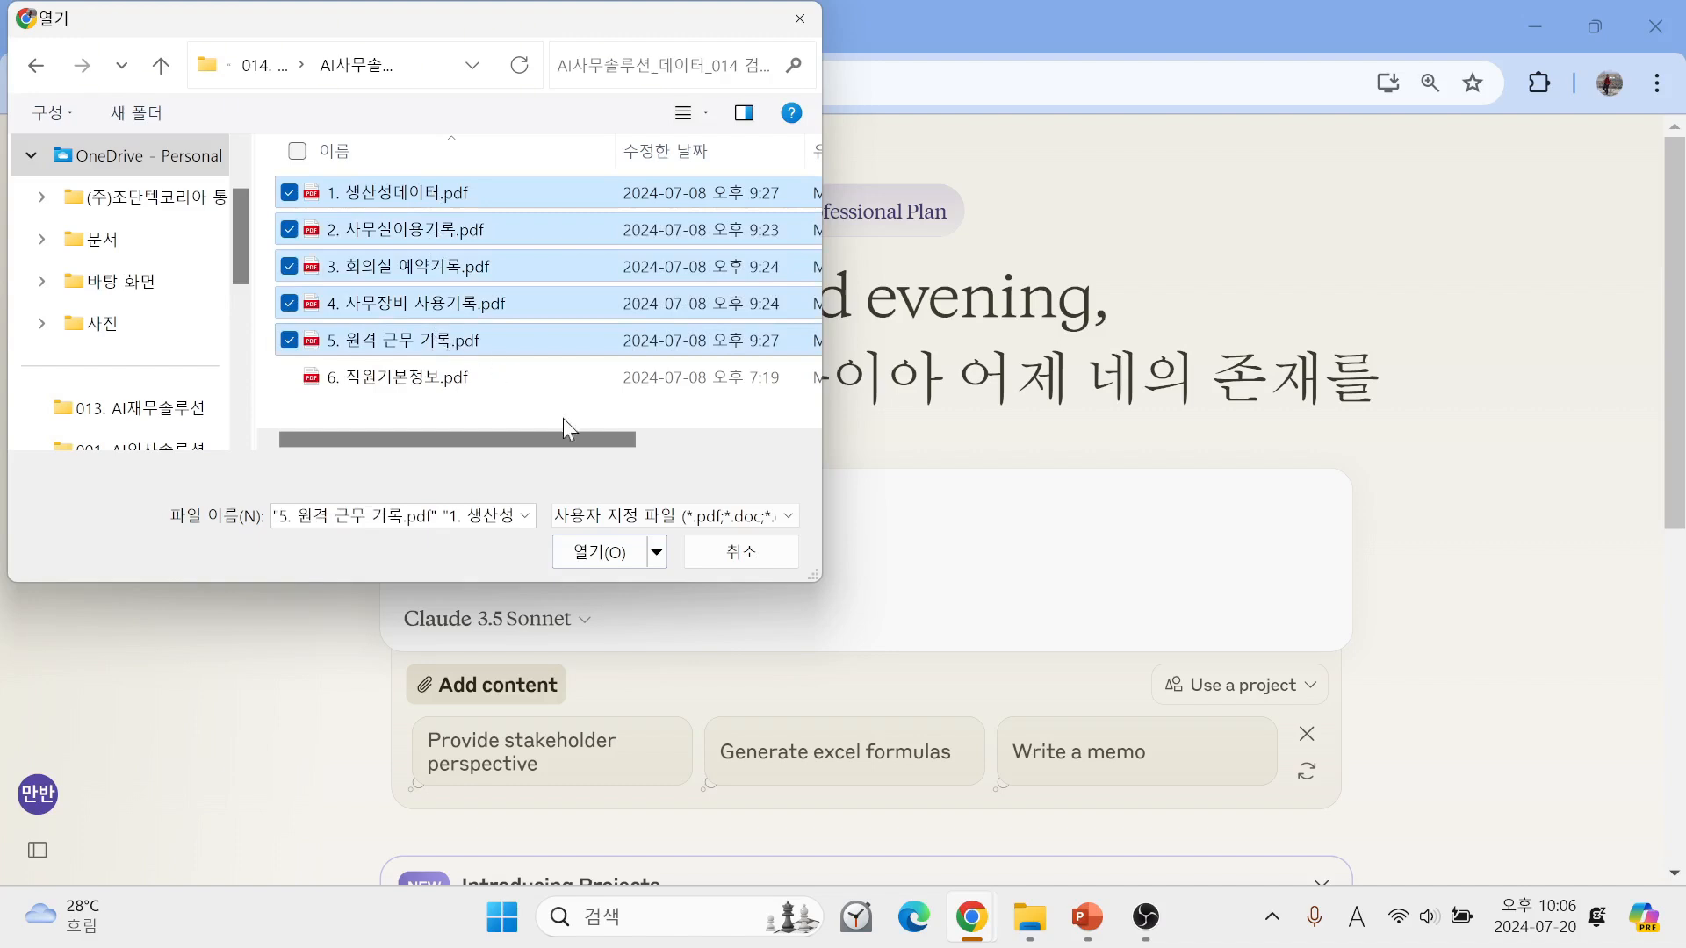
{"action": "left_click", "coordinate": [591, 553]}
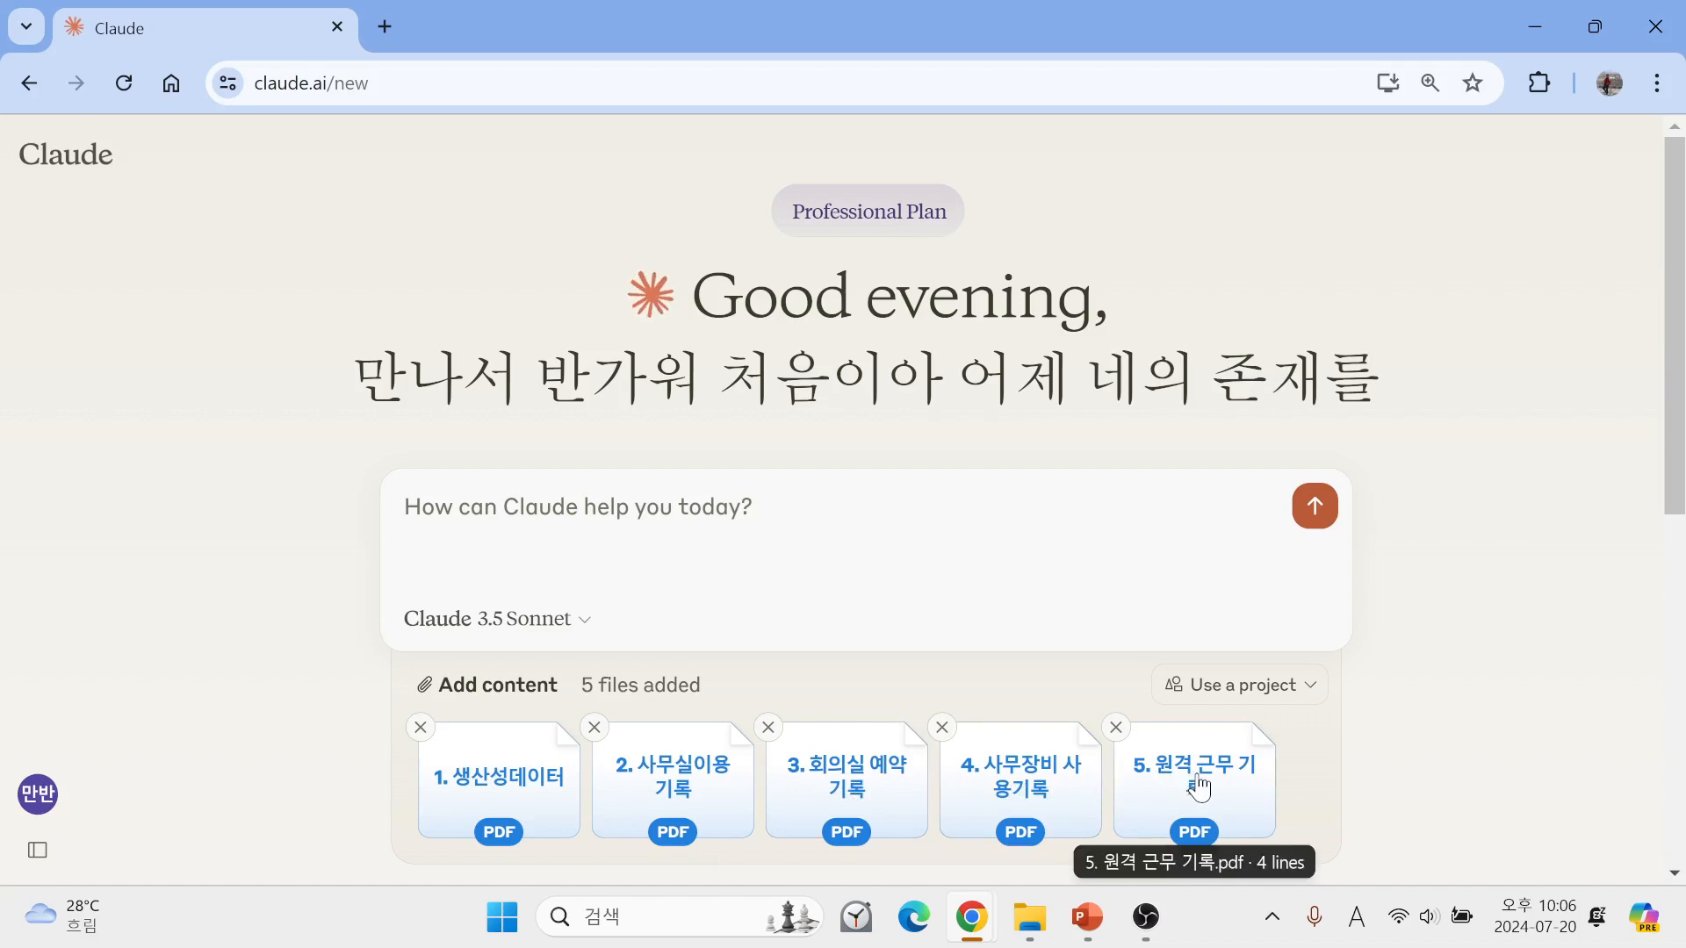
Send the prompt "업로드자료 확인" together with the five attached PDFs.
{"action": "scroll", "coordinate": [1058, 760], "scroll_direction": "down", "scroll_amount": 2}
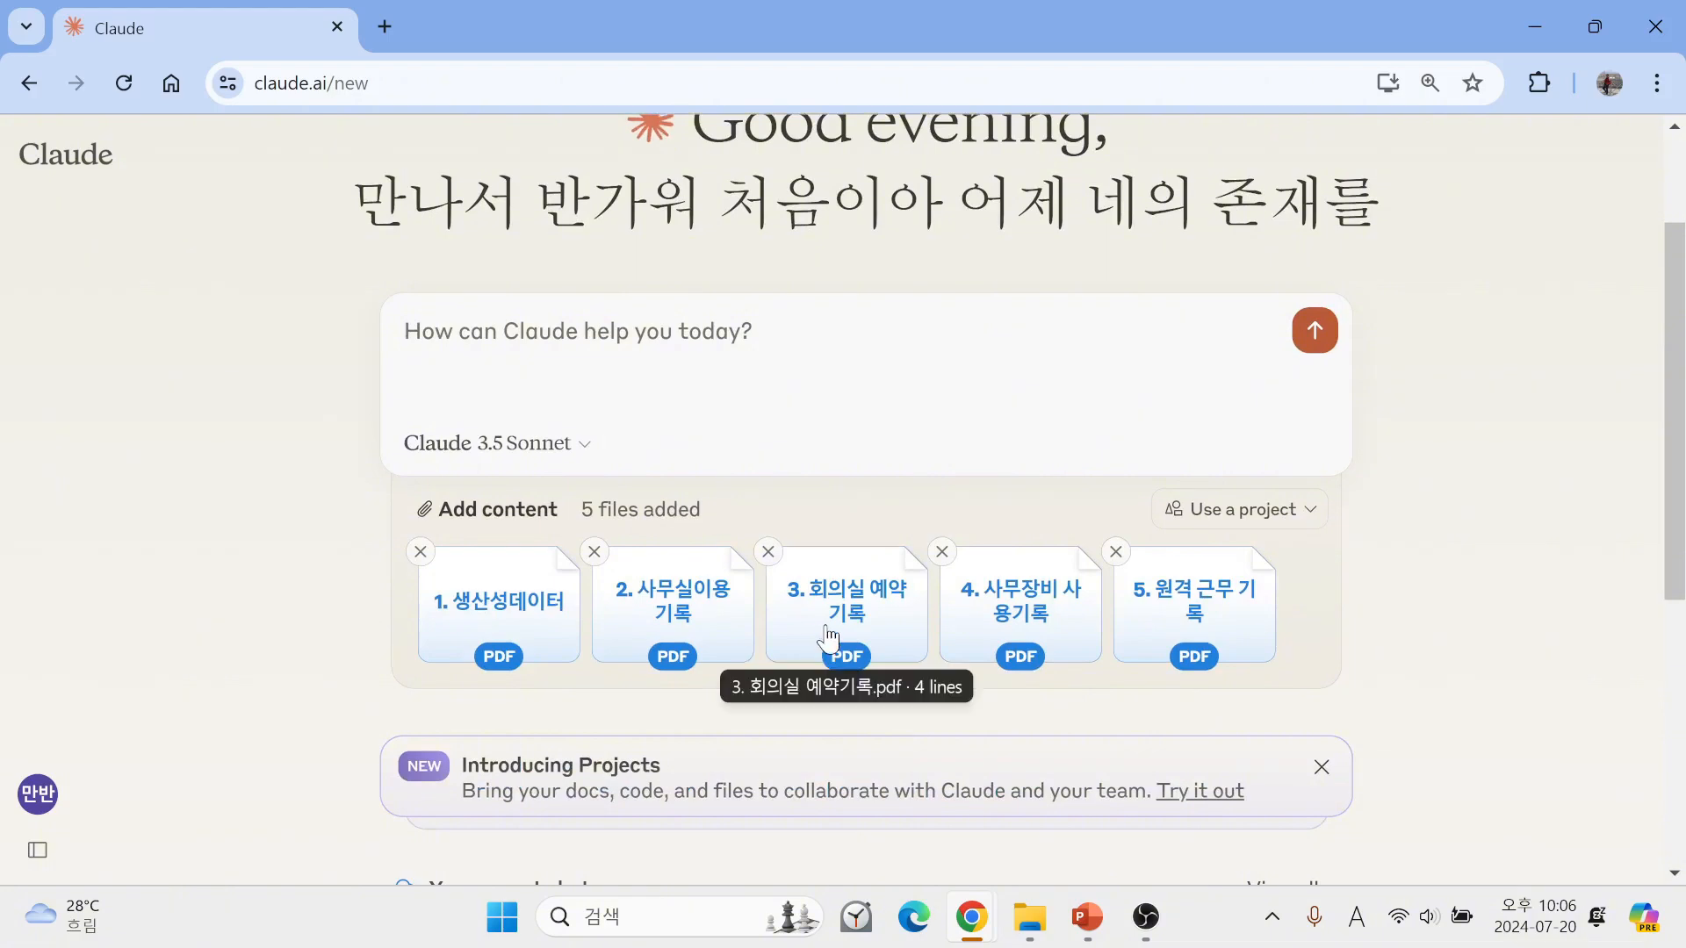
{"action": "scroll", "coordinate": [827, 634], "scroll_direction": "down", "scroll_amount": 2}
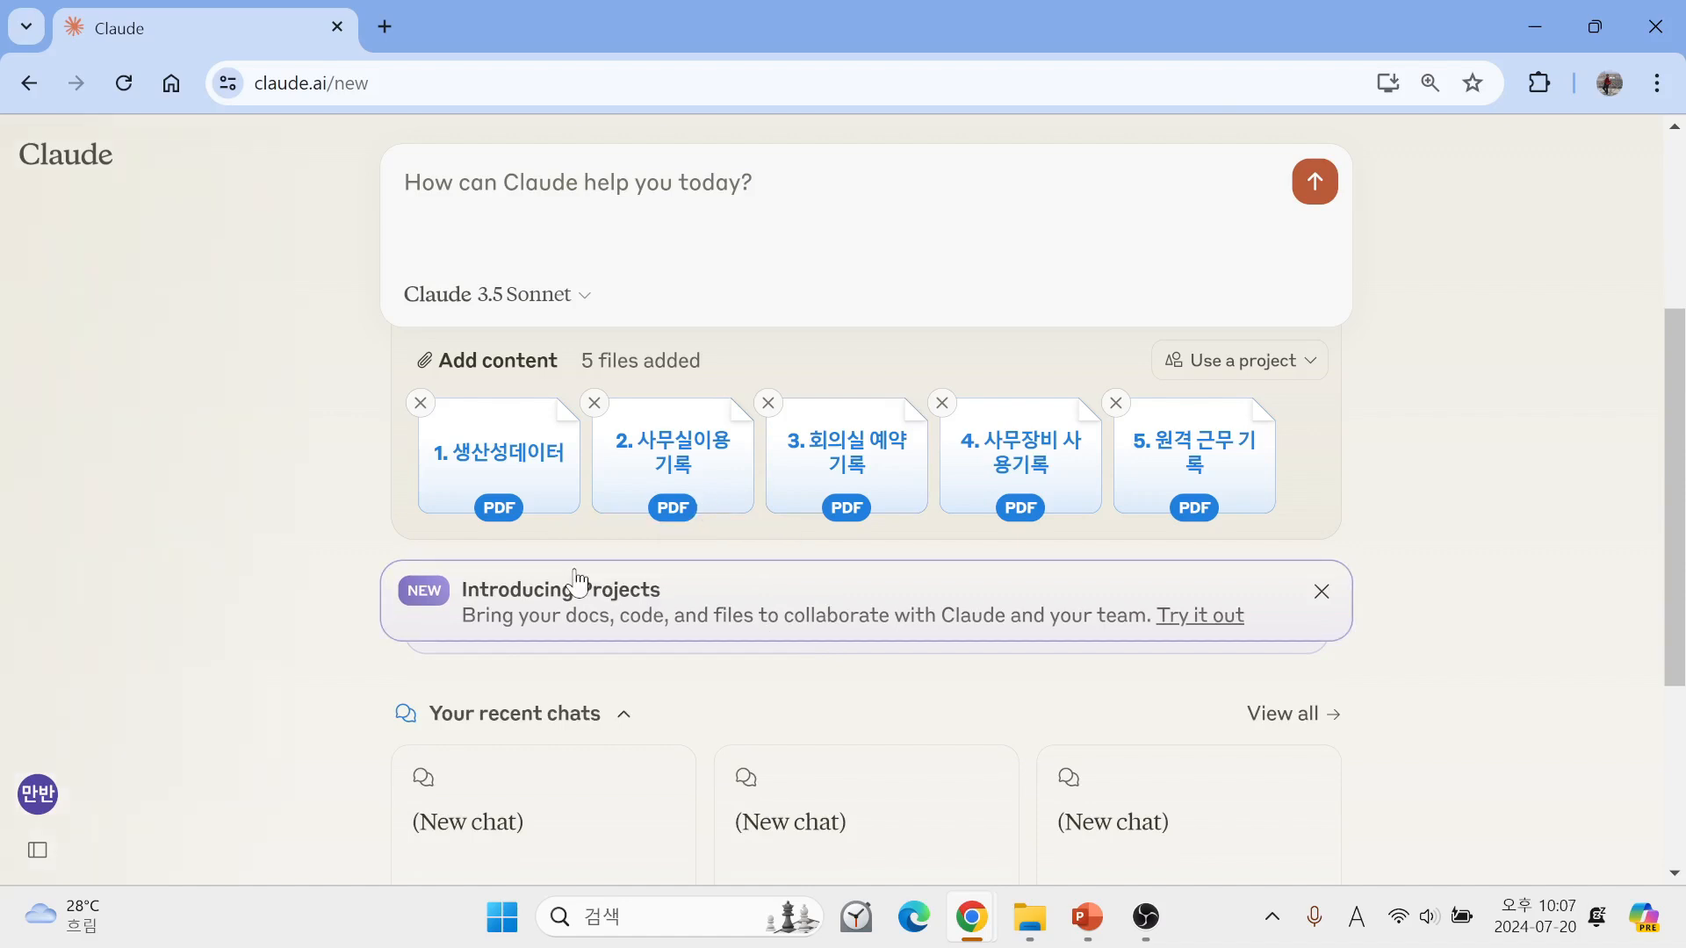
{"action": "scroll", "coordinate": [580, 580], "scroll_direction": "down", "scroll_amount": 2}
{"action": "scroll", "coordinate": [577, 577], "scroll_direction": "up", "scroll_amount": 3}
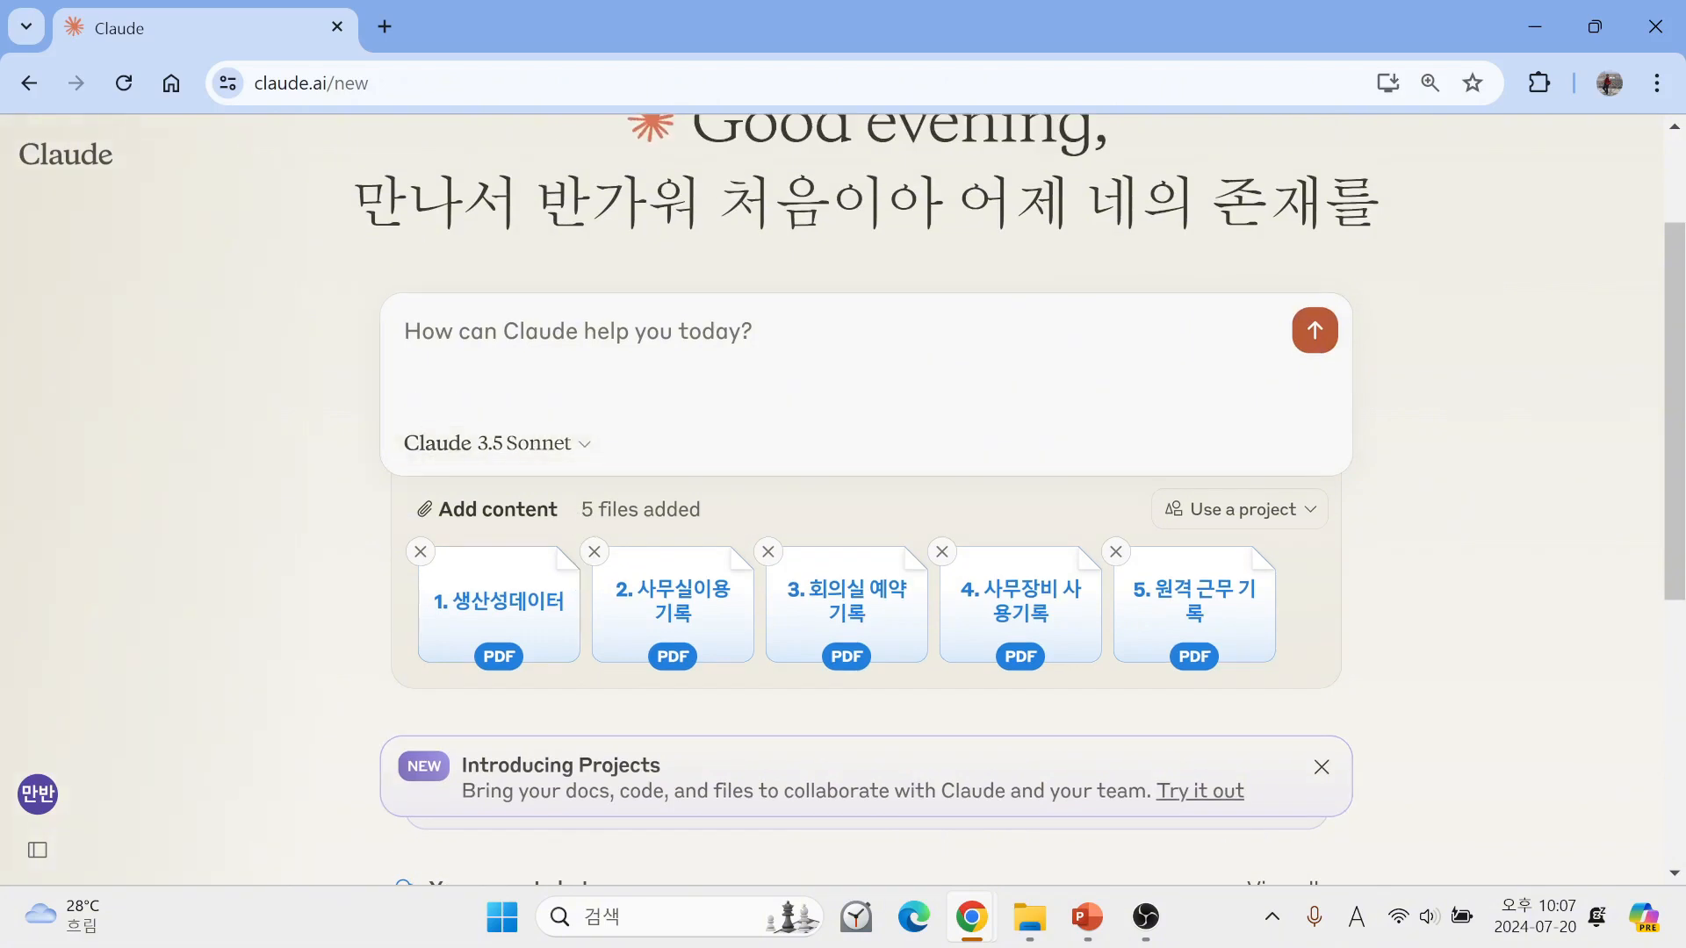
{"action": "key", "text": "Hangul"}
{"action": "type", "text": "업롣"}
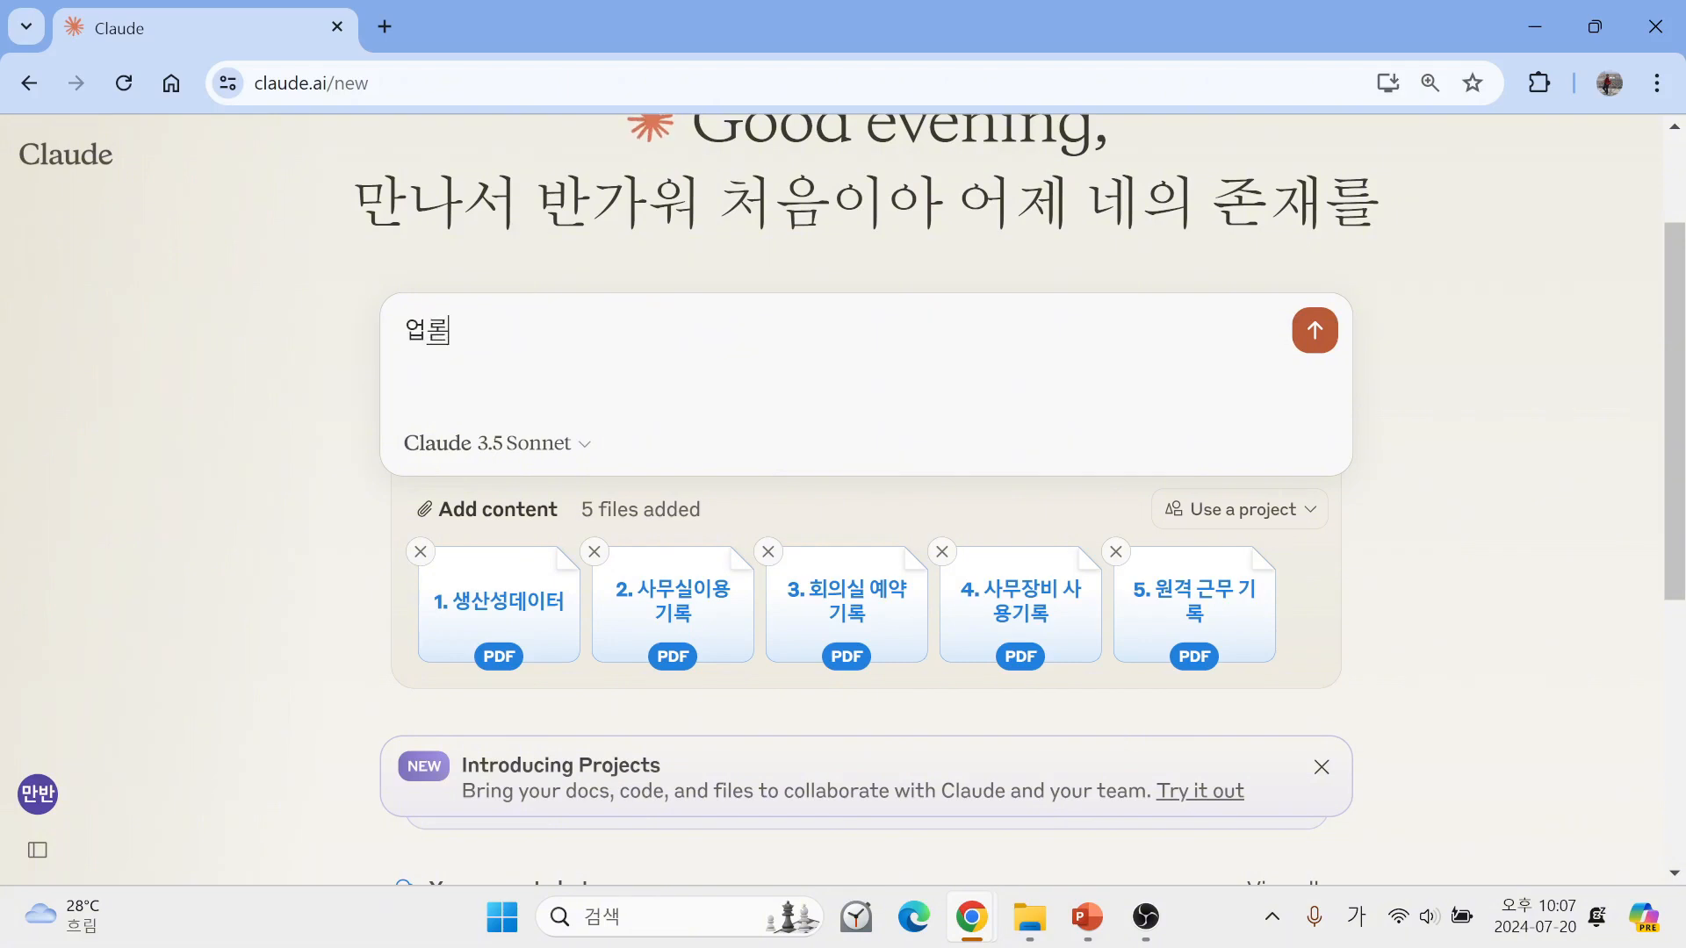
{"action": "type", "text": "드자료 확이"}
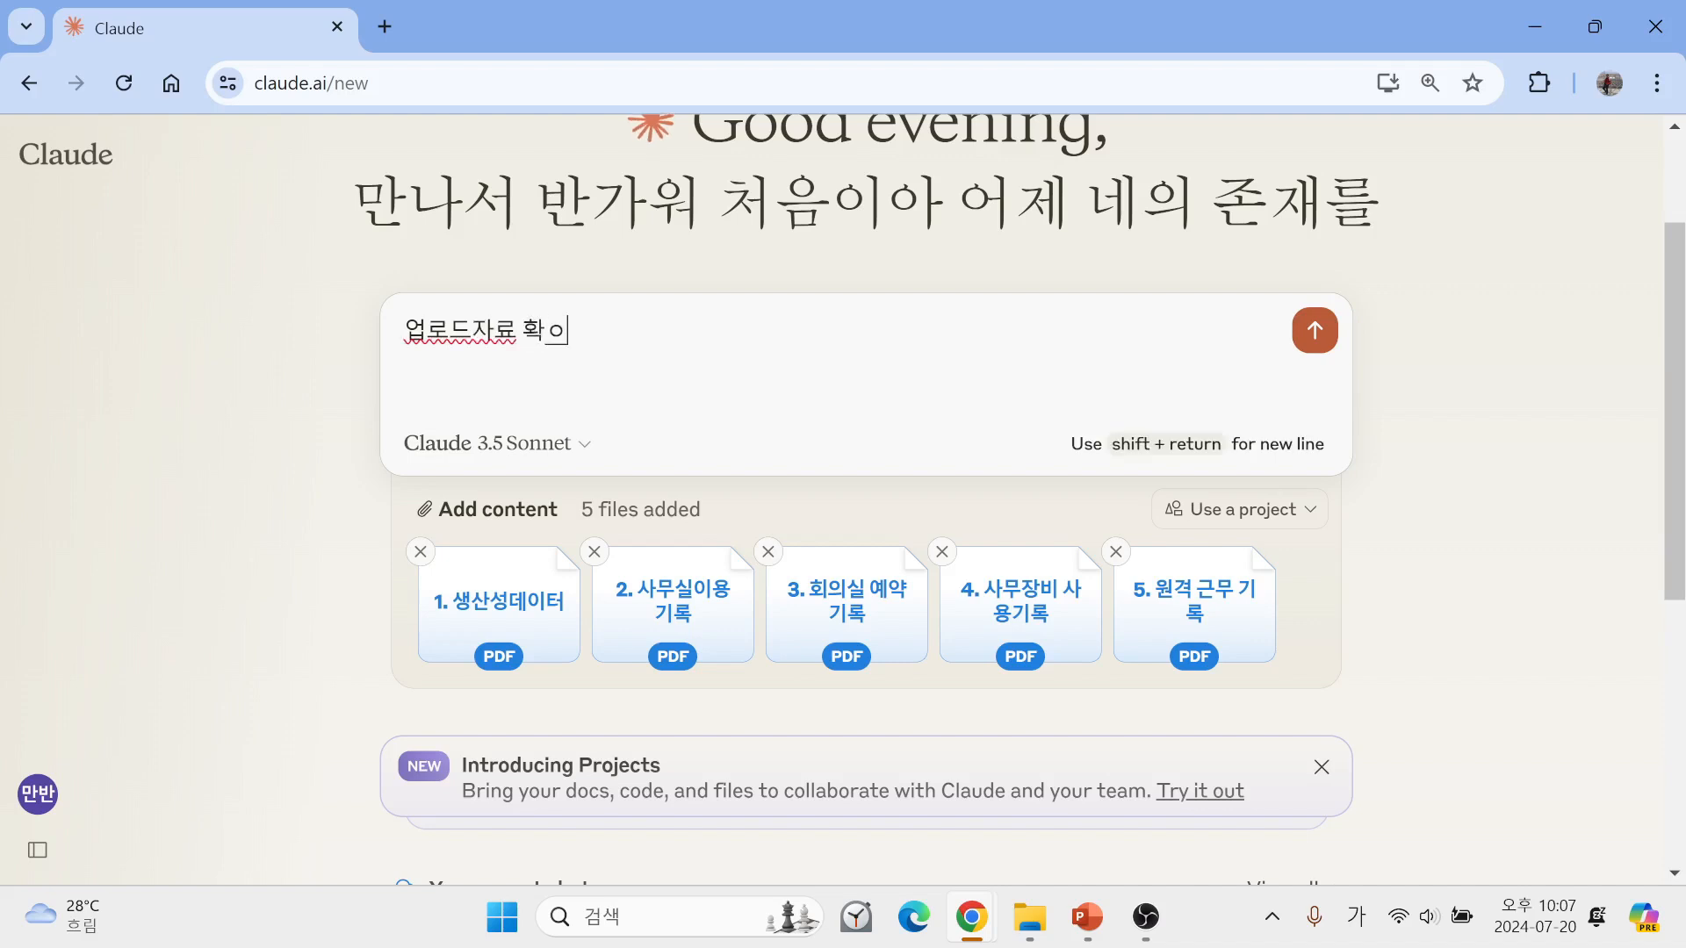
{"action": "type", "text": "ㄴ"}
{"action": "key", "text": "Return"}
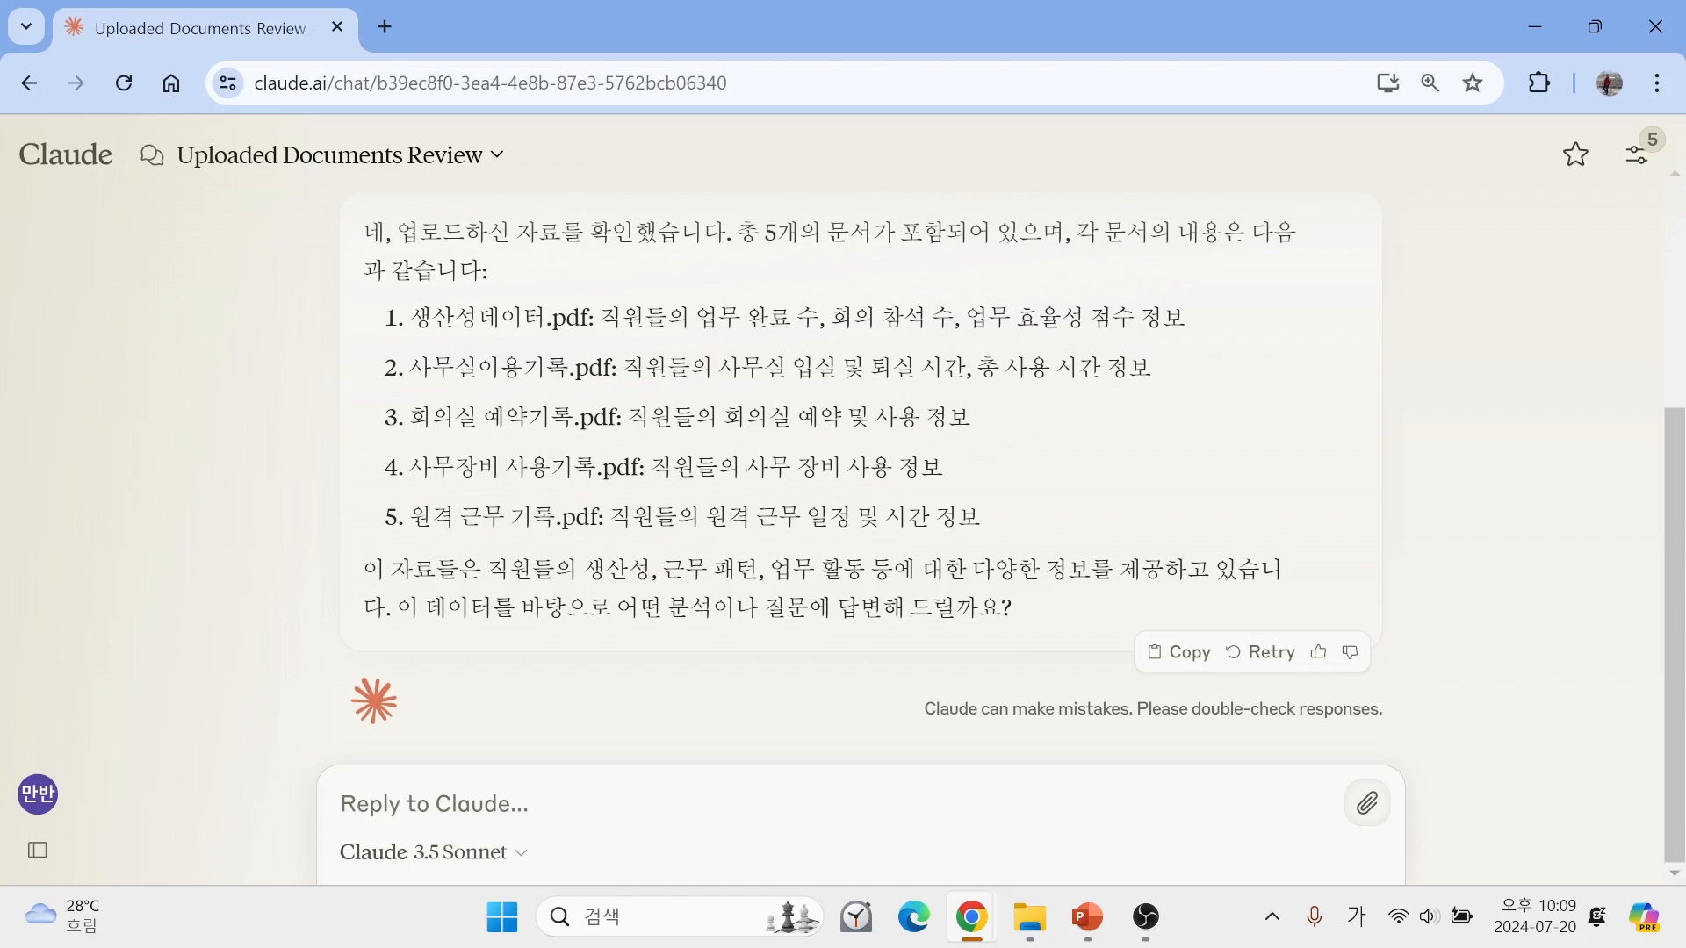
Send the follow-up prompt "확인한 자료 분석" to have the uploaded documents analysed.
{"action": "type", "text": "회"}
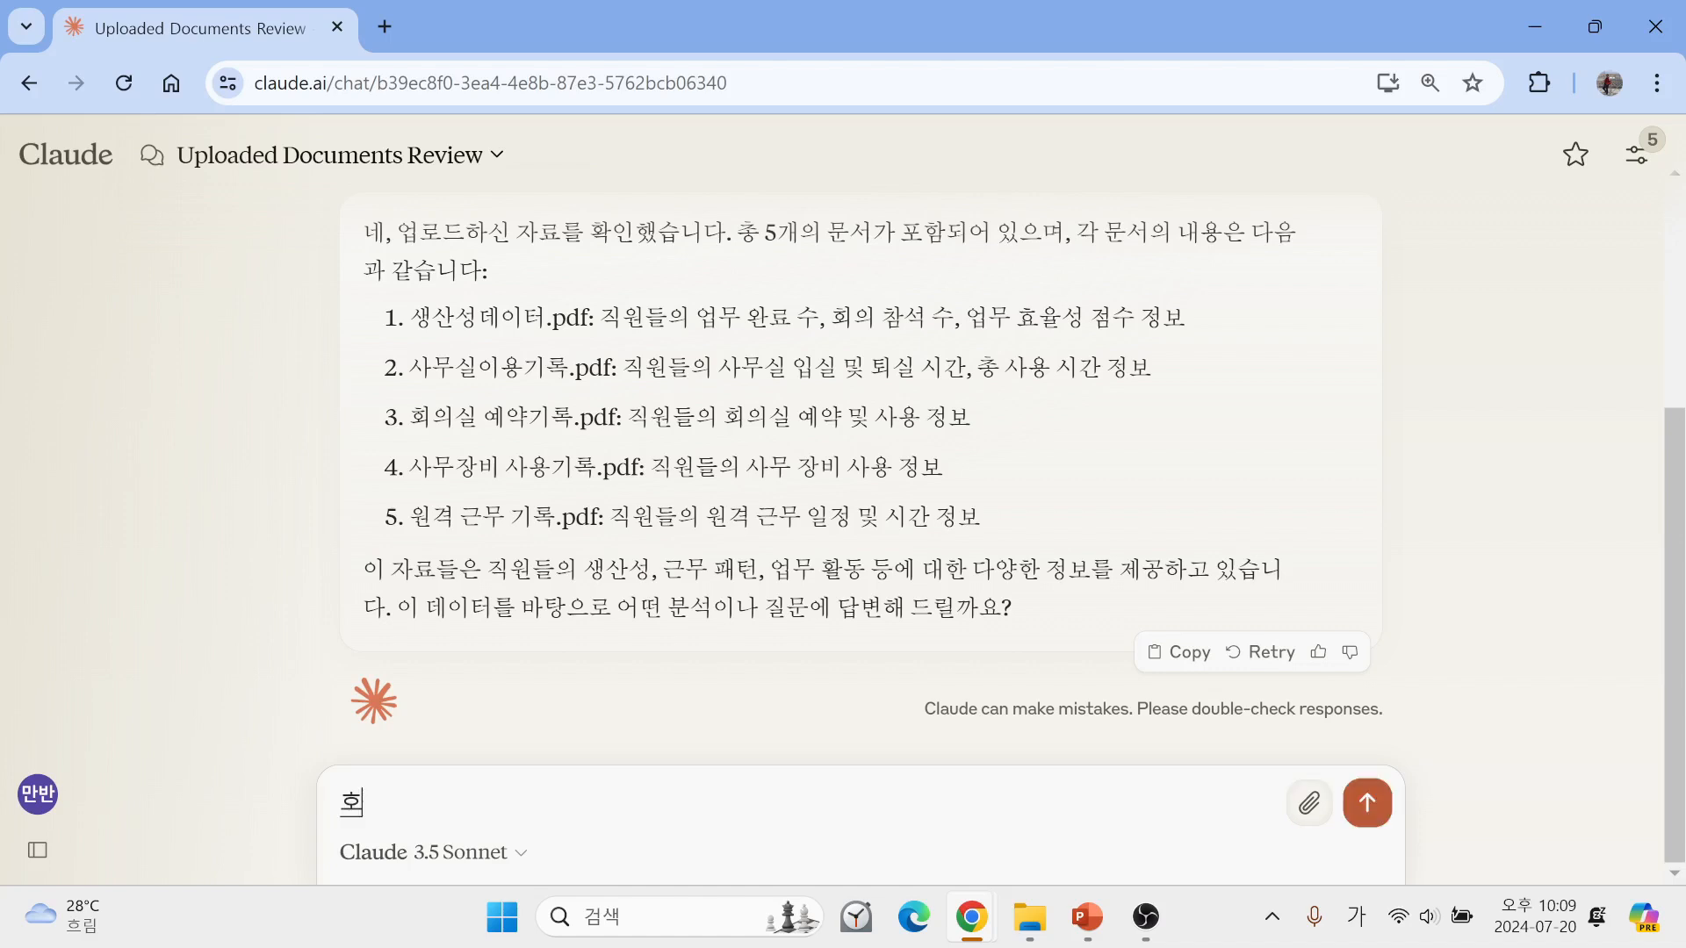
{"action": "type", "text": "확인해"}
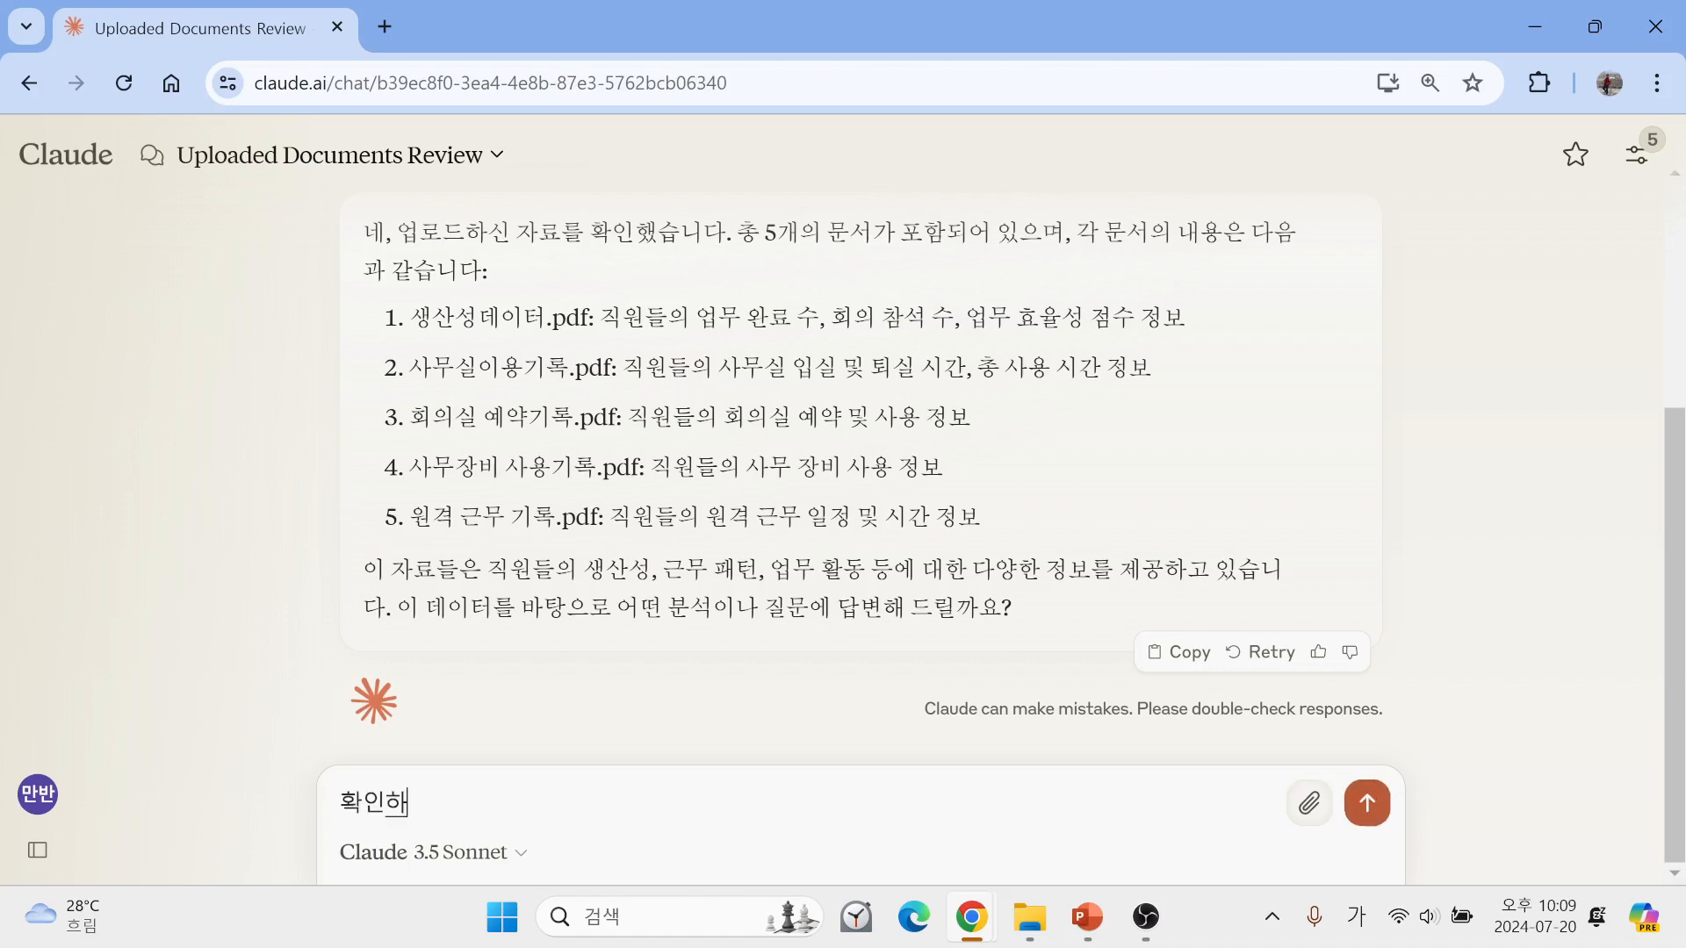
{"action": "type", "text": "한 잘"}
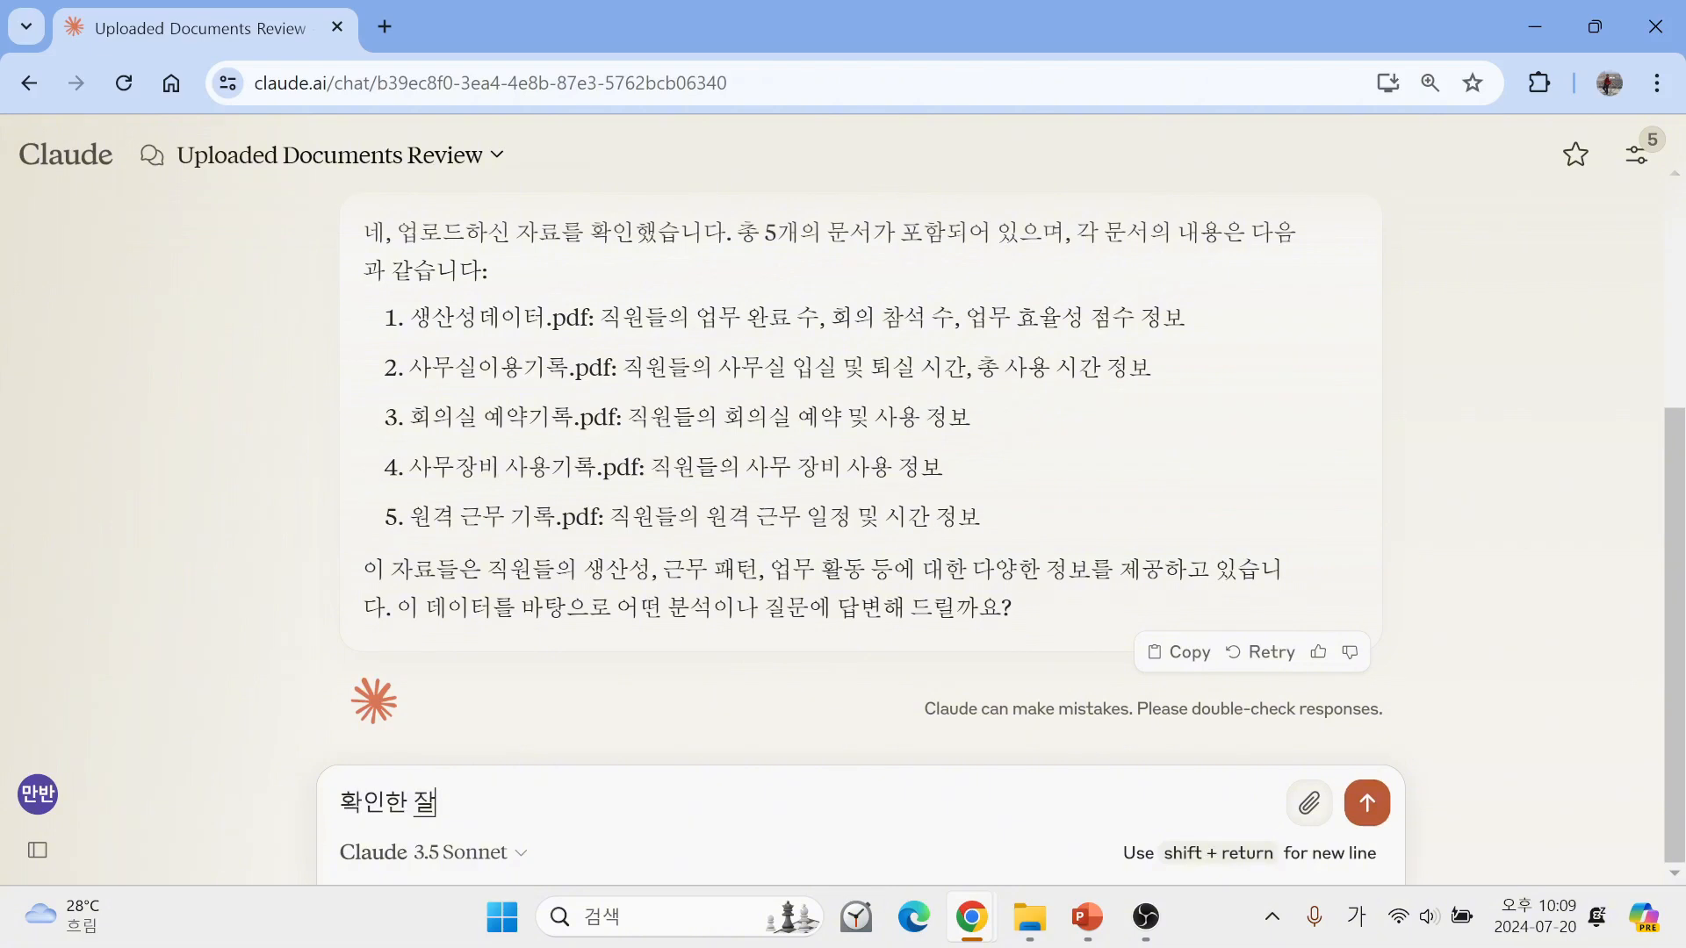
{"action": "type", "text": "료"}
{"action": "type", "text": " 뷔"}
{"action": "type", "text": "ㄴ석"}
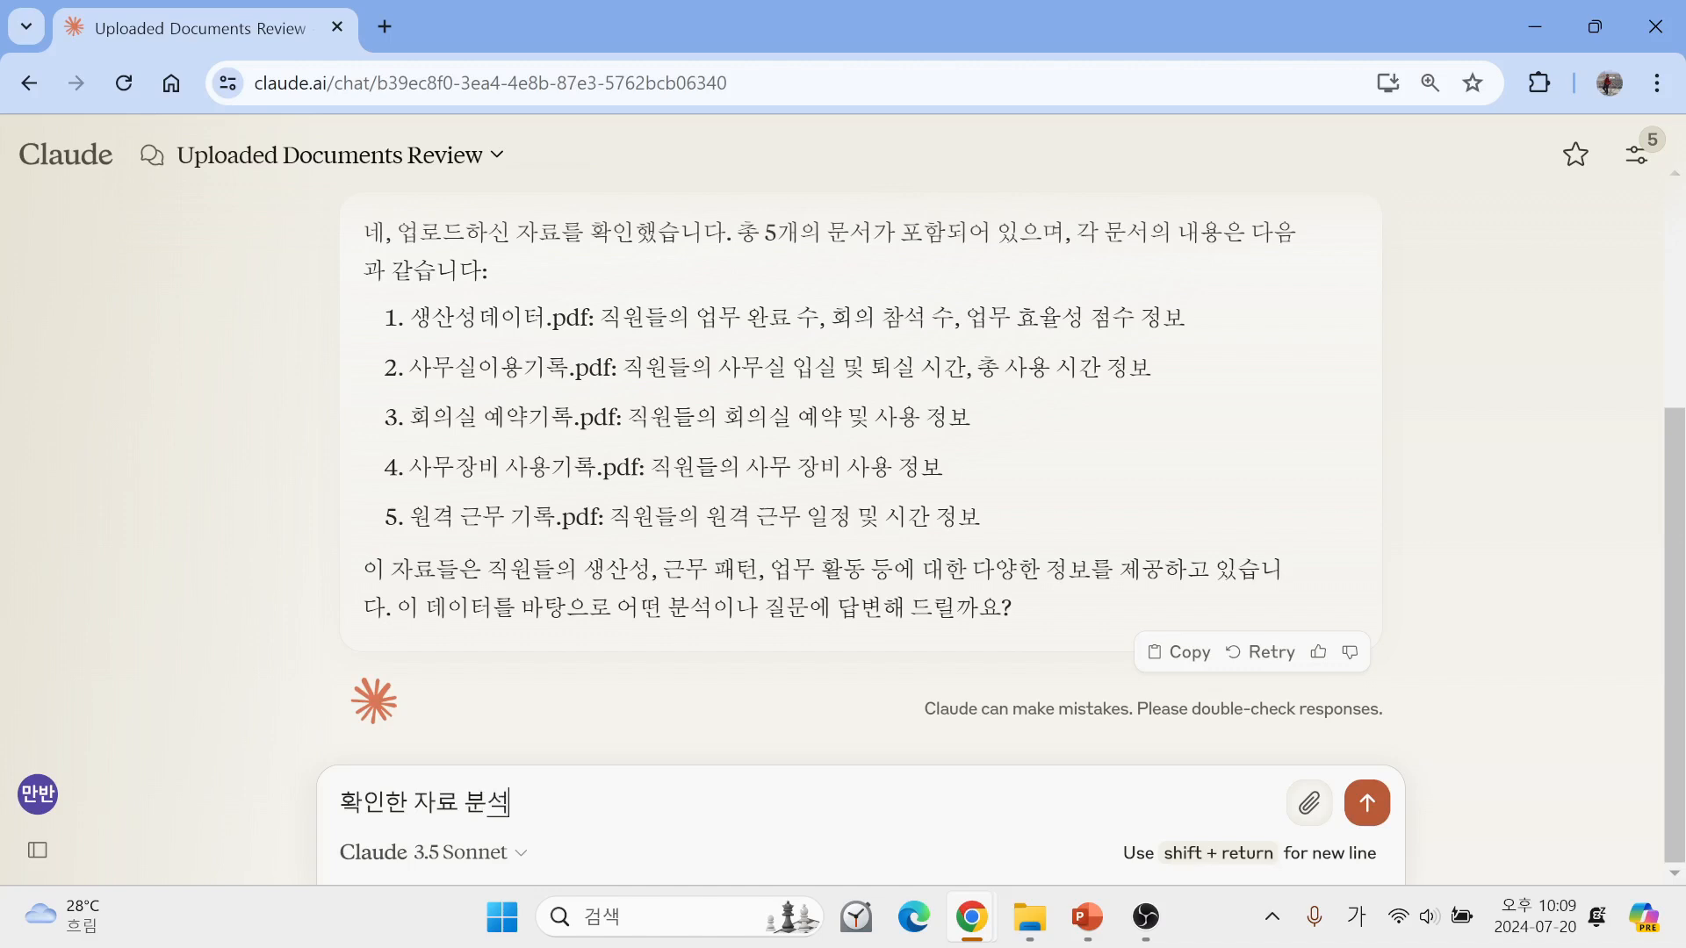
{"action": "key", "text": "Return"}
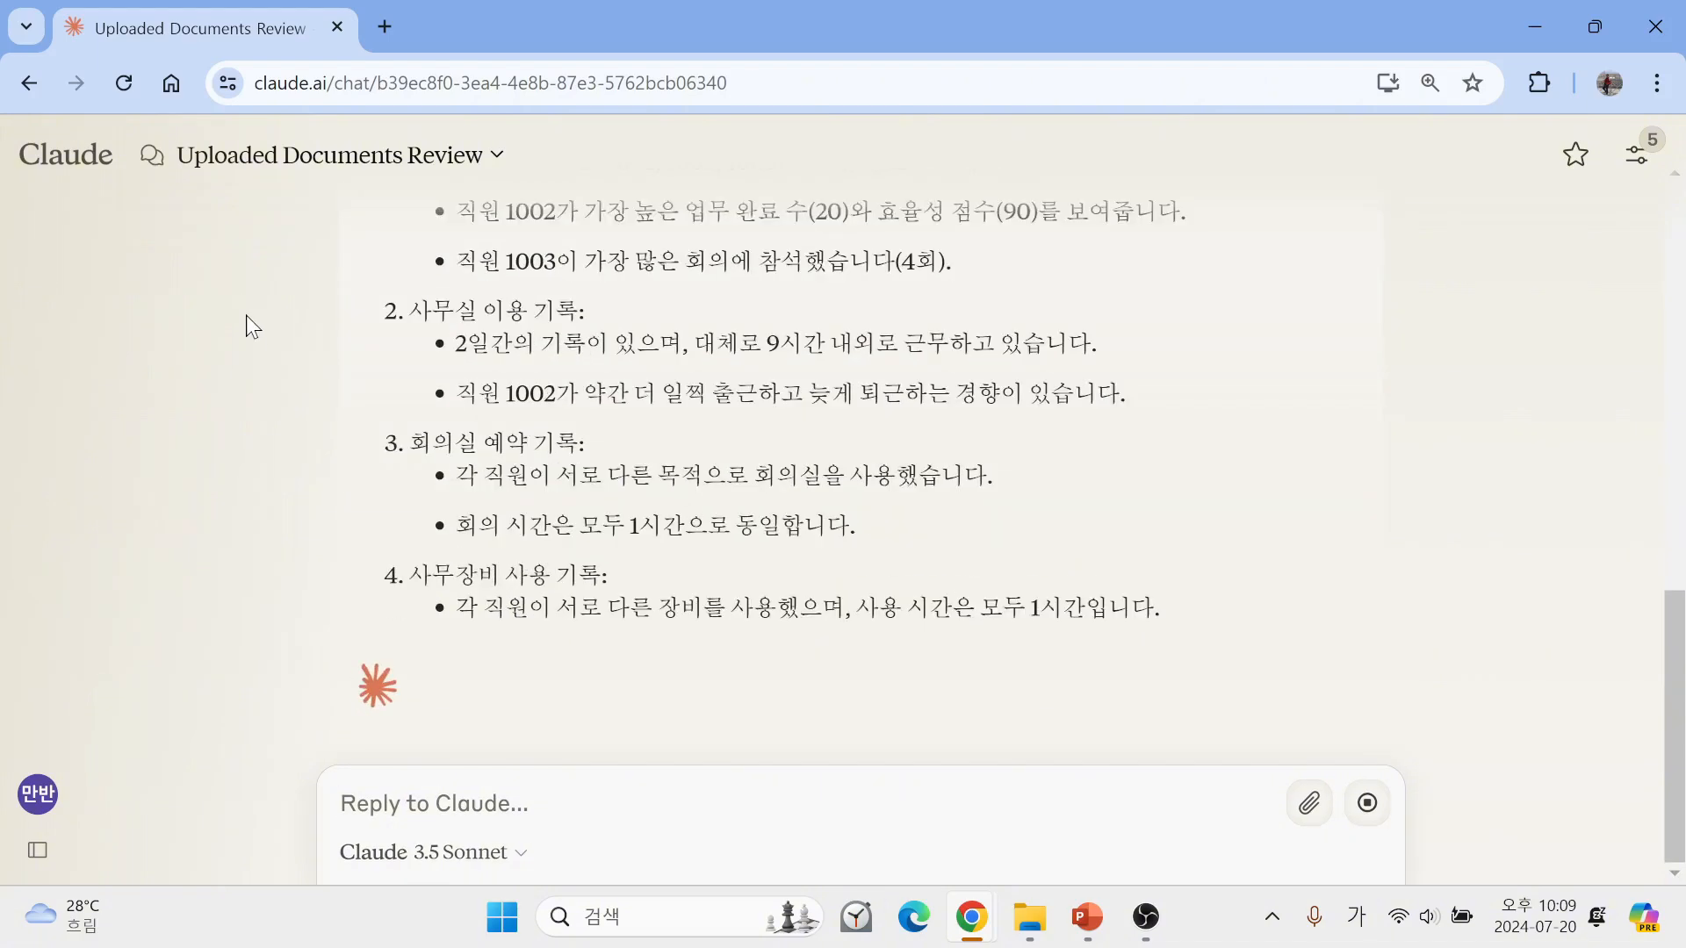
Read the analysis response from the productivity data section through to the overall observations.
{"action": "scroll", "coordinate": [608, 288], "scroll_direction": "up", "scroll_amount": 5}
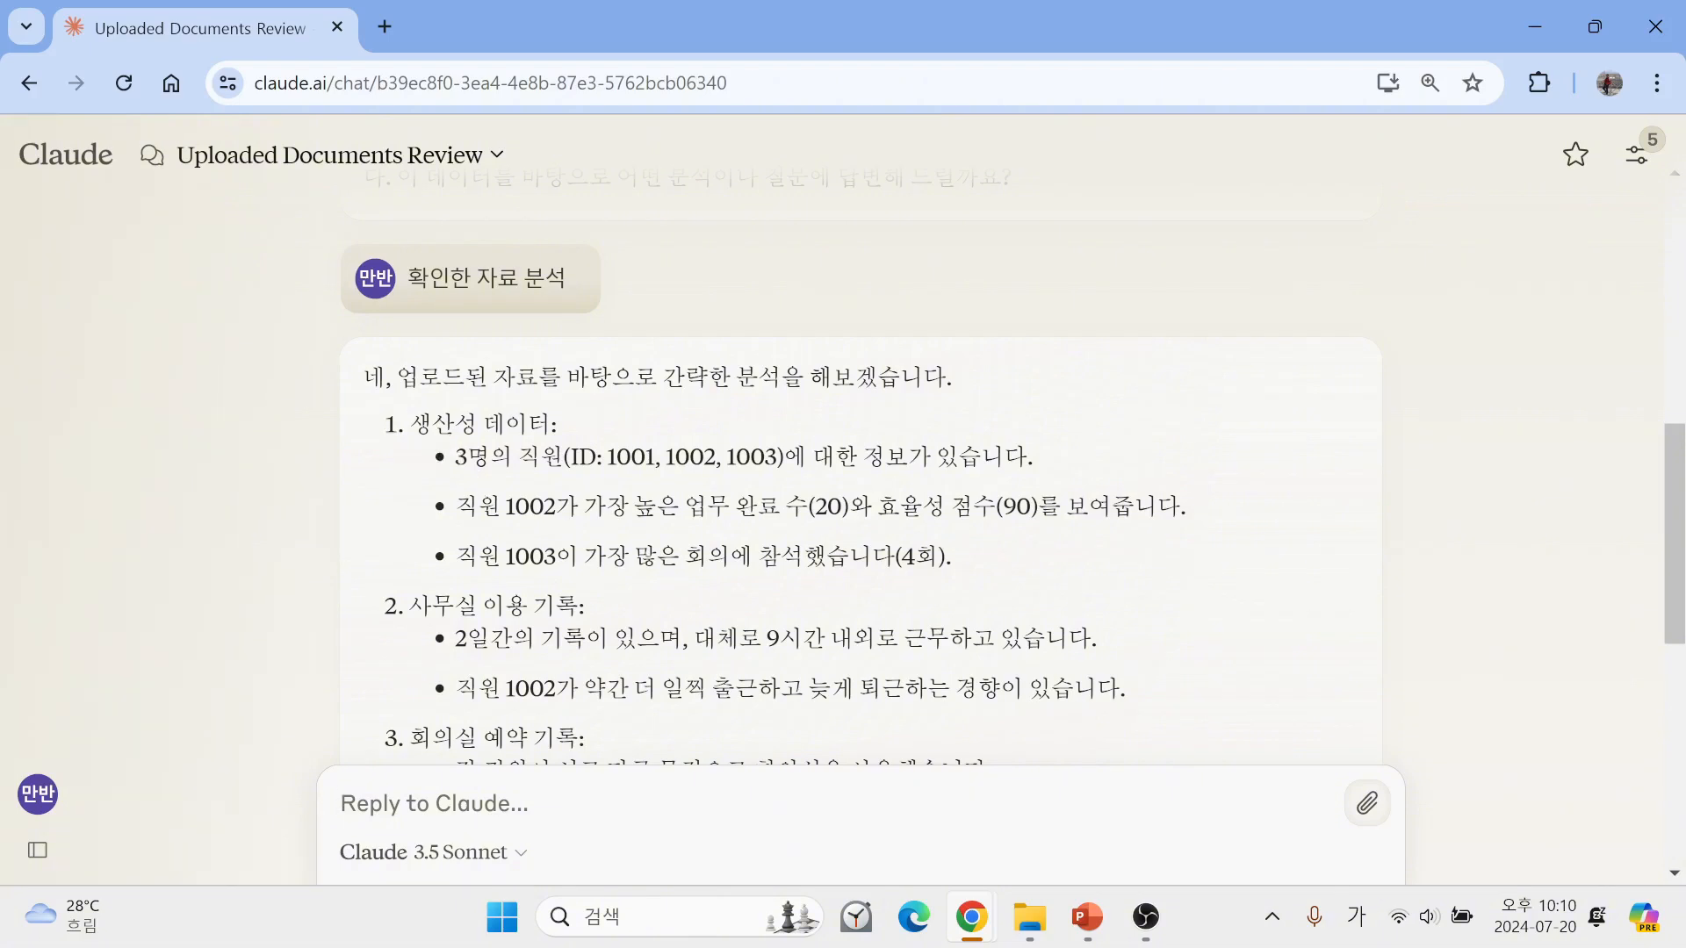
{"action": "scroll", "coordinate": [440, 483], "scroll_direction": "down", "scroll_amount": 2}
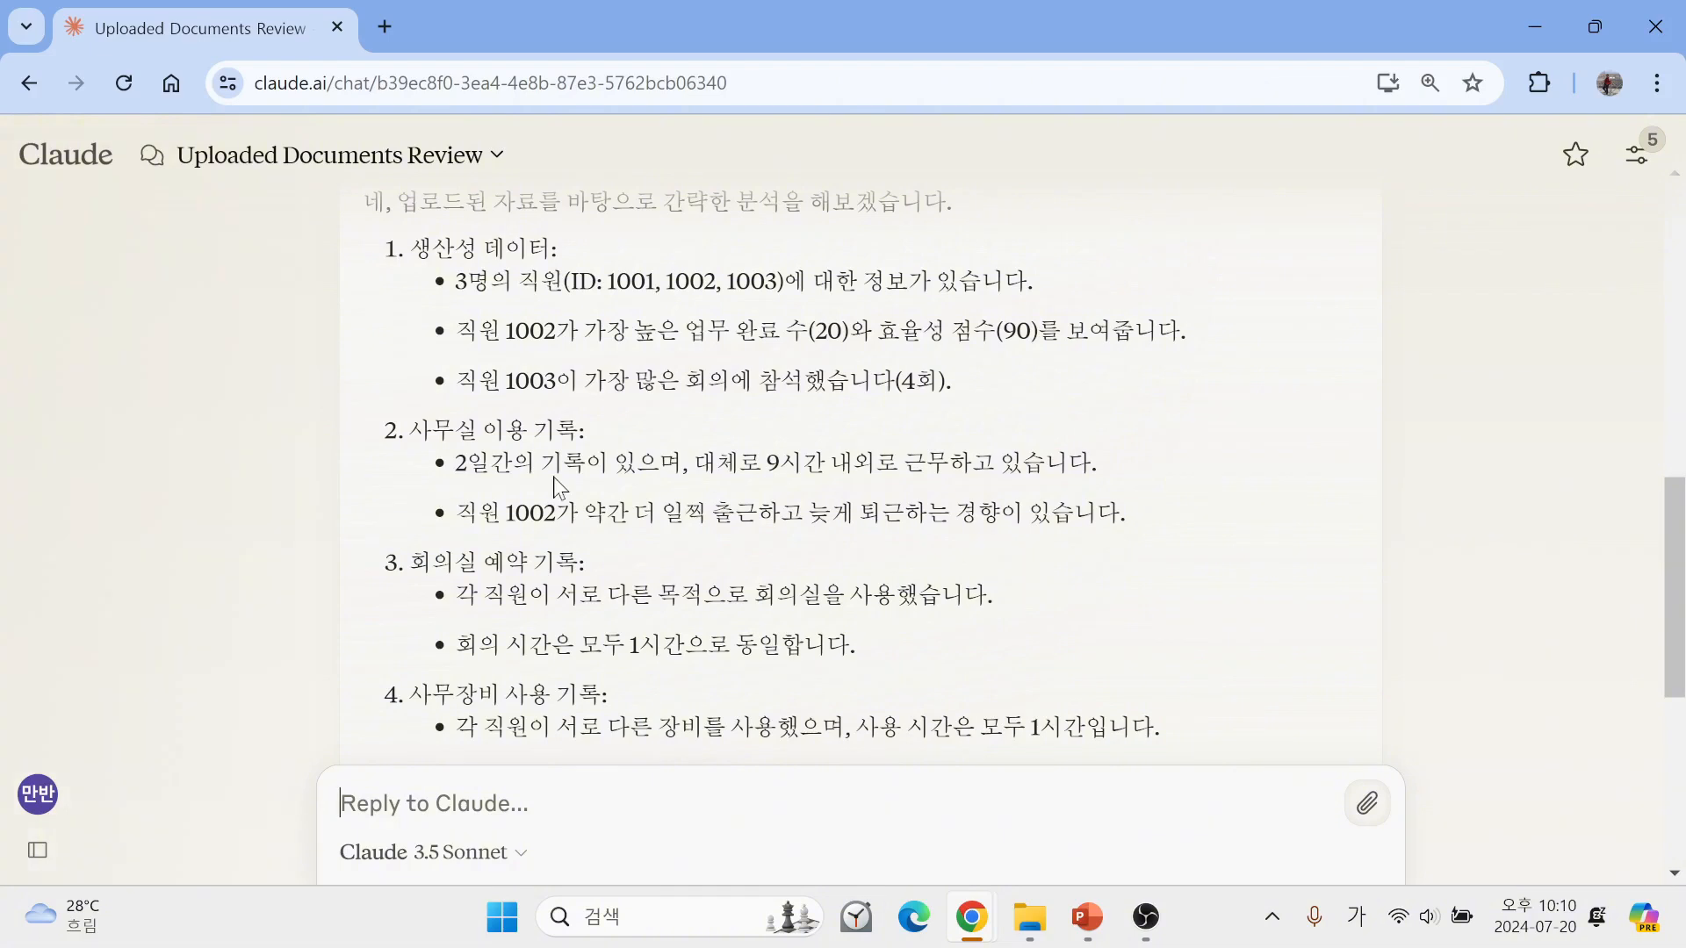
{"action": "scroll", "coordinate": [441, 477], "scroll_direction": "down", "scroll_amount": 2}
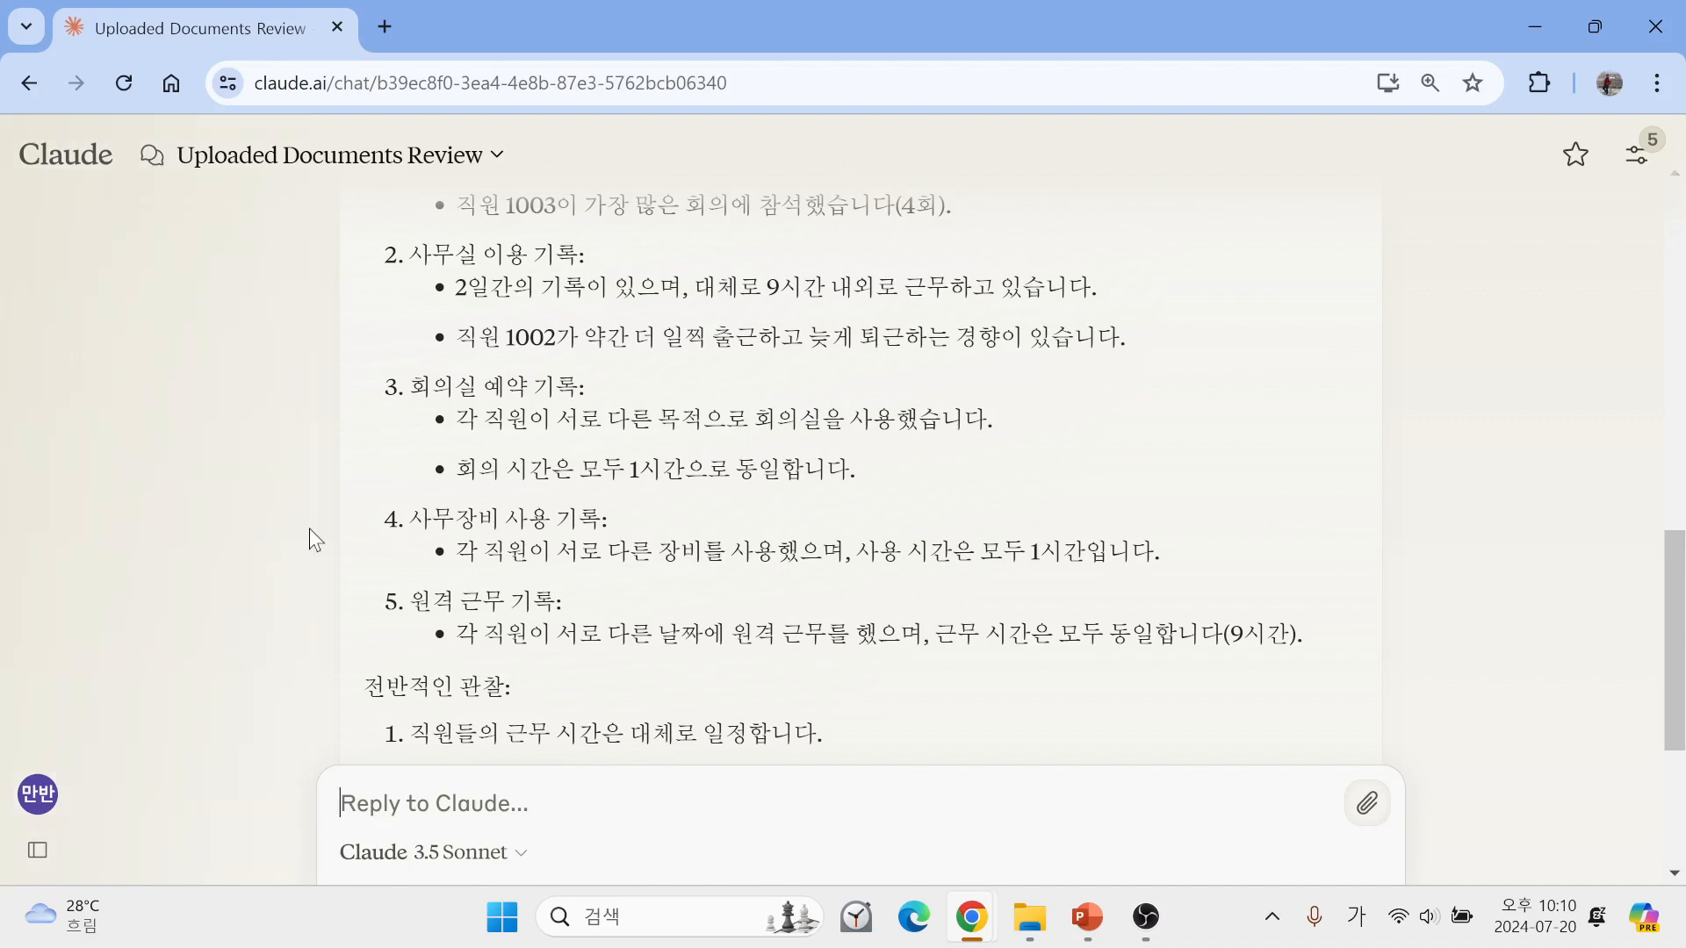
{"action": "mouse_move", "coordinate": [331, 455]}
{"action": "scroll", "coordinate": [577, 526], "scroll_direction": "down", "scroll_amount": 2}
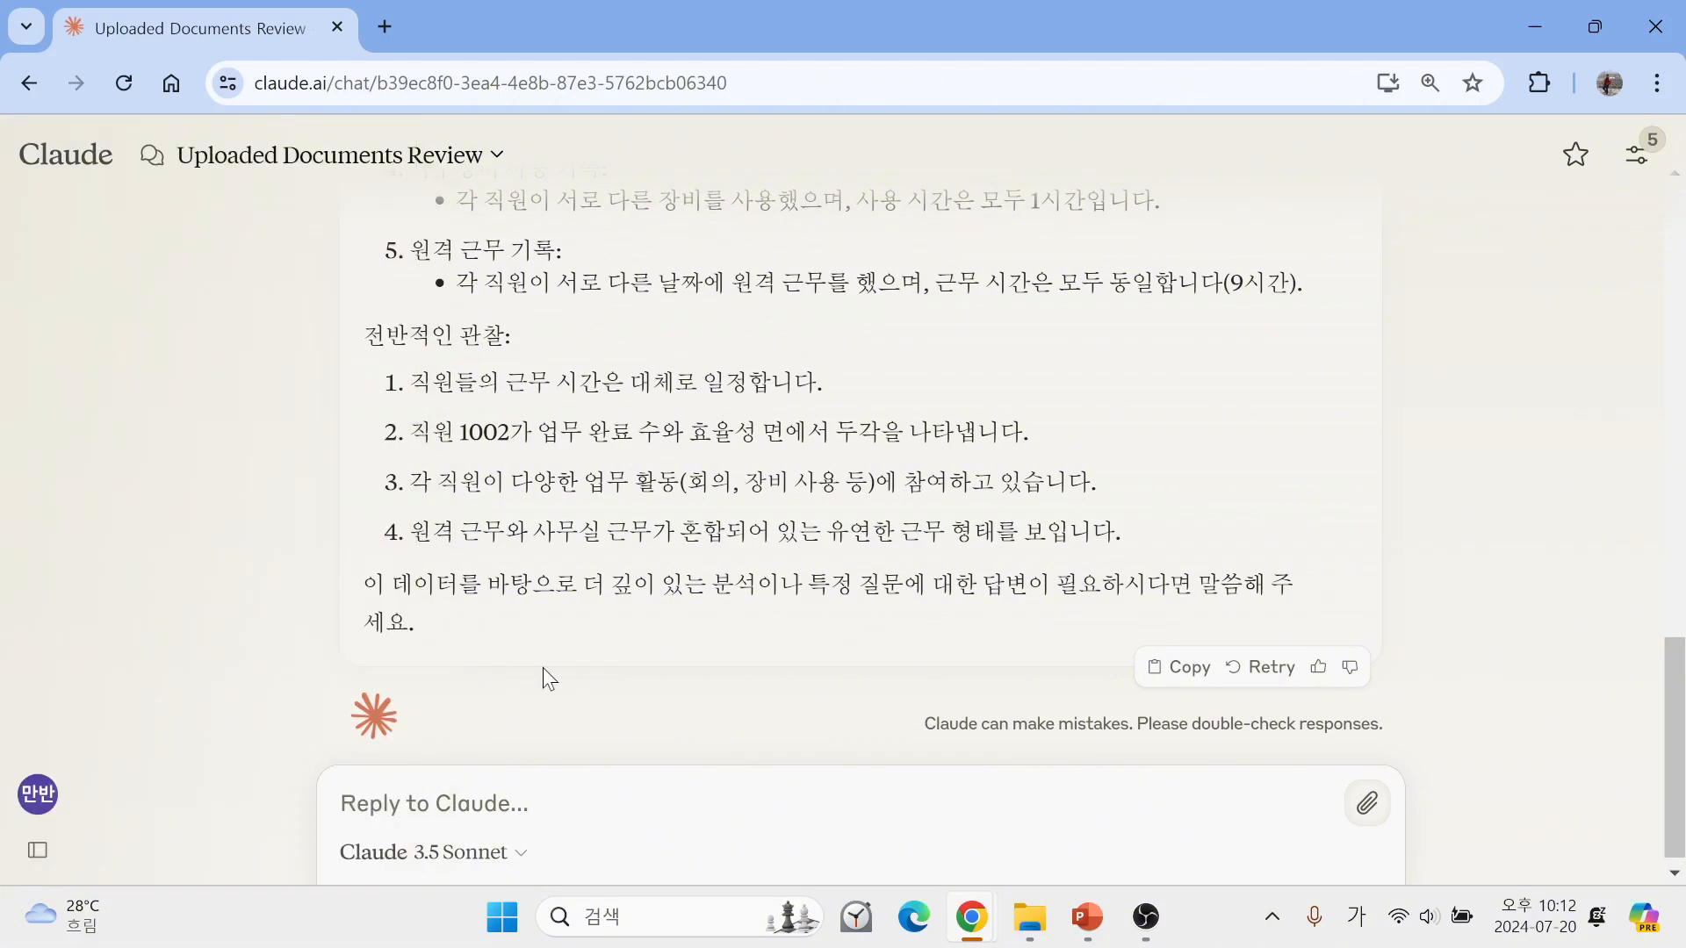
{"action": "scroll", "coordinate": [543, 667], "scroll_direction": "down", "scroll_amount": 1}
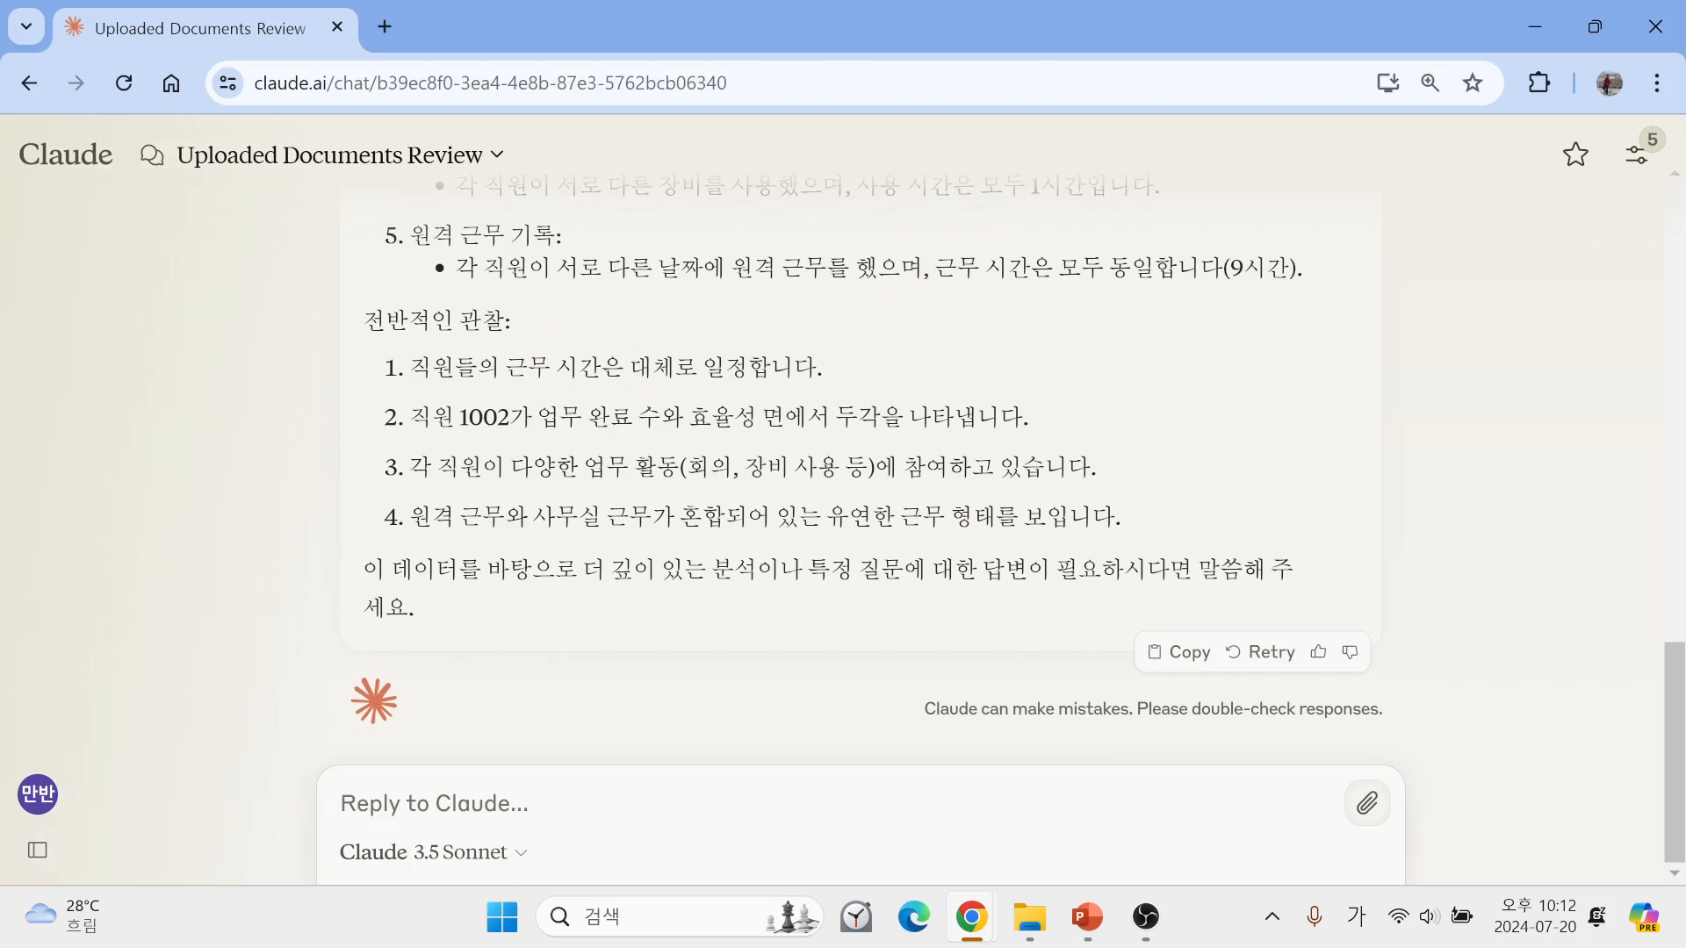
Send the follow-up prompt "분석 결과 개선 사항을 파워포인트 형식으로 작성" to get the improvements in PowerPoint format.
{"action": "type", "text": "ㅂㅜ"}
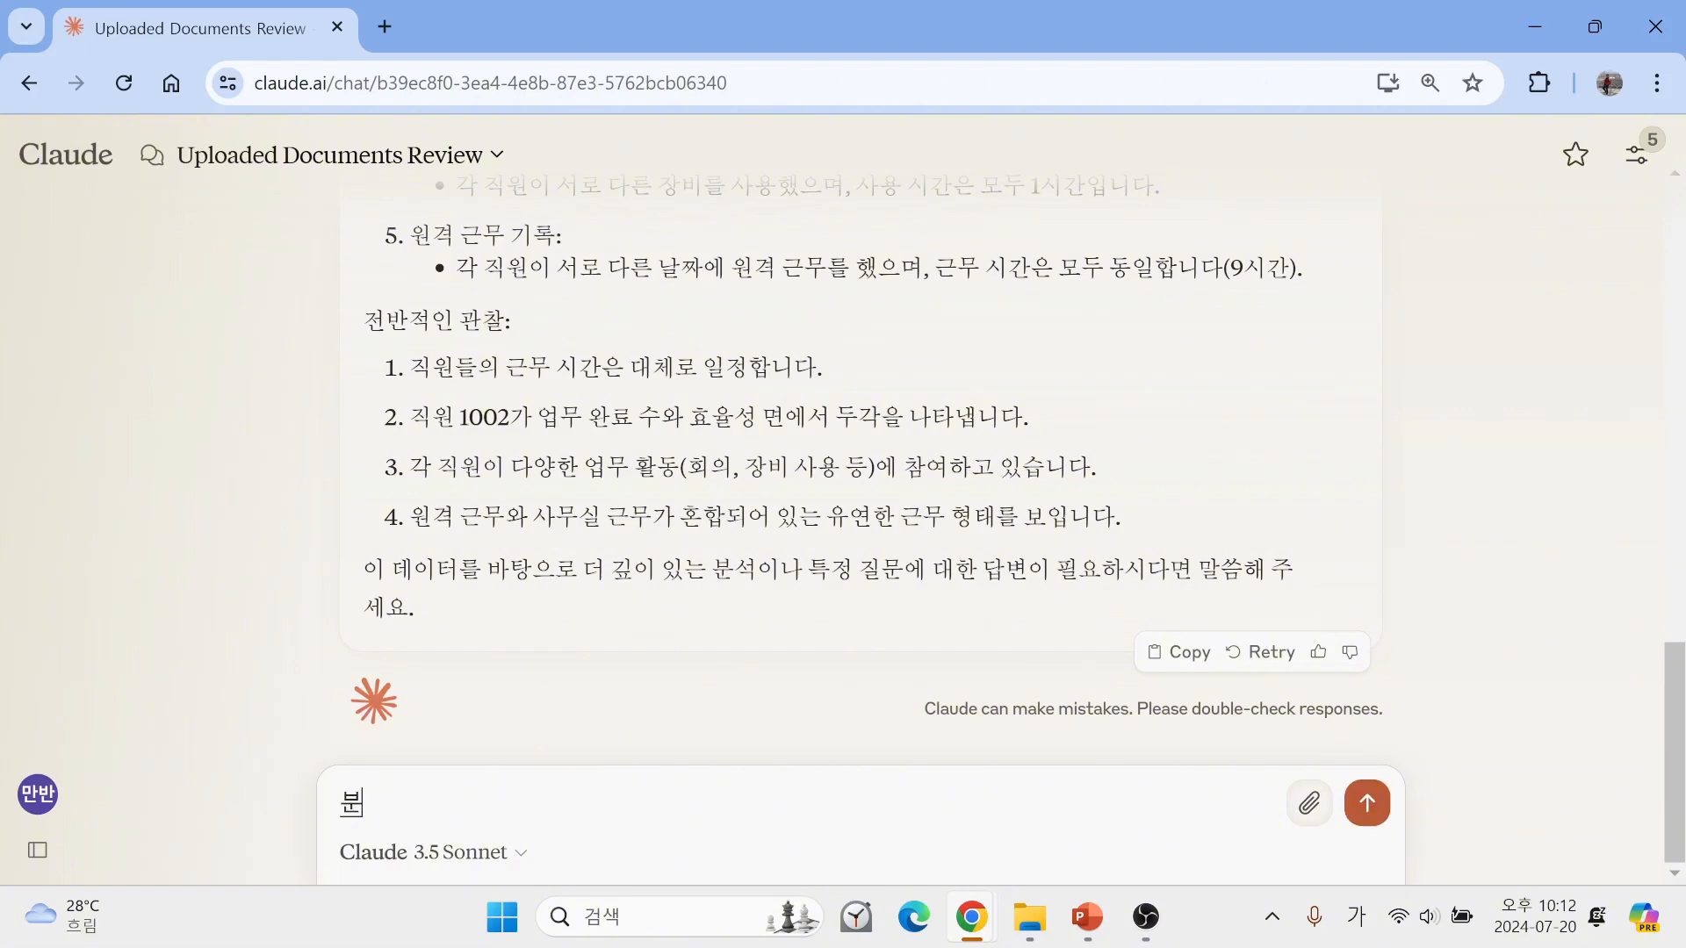
{"action": "type", "text": "ㄴㅅㅓㄱ ㄱㅕ"}
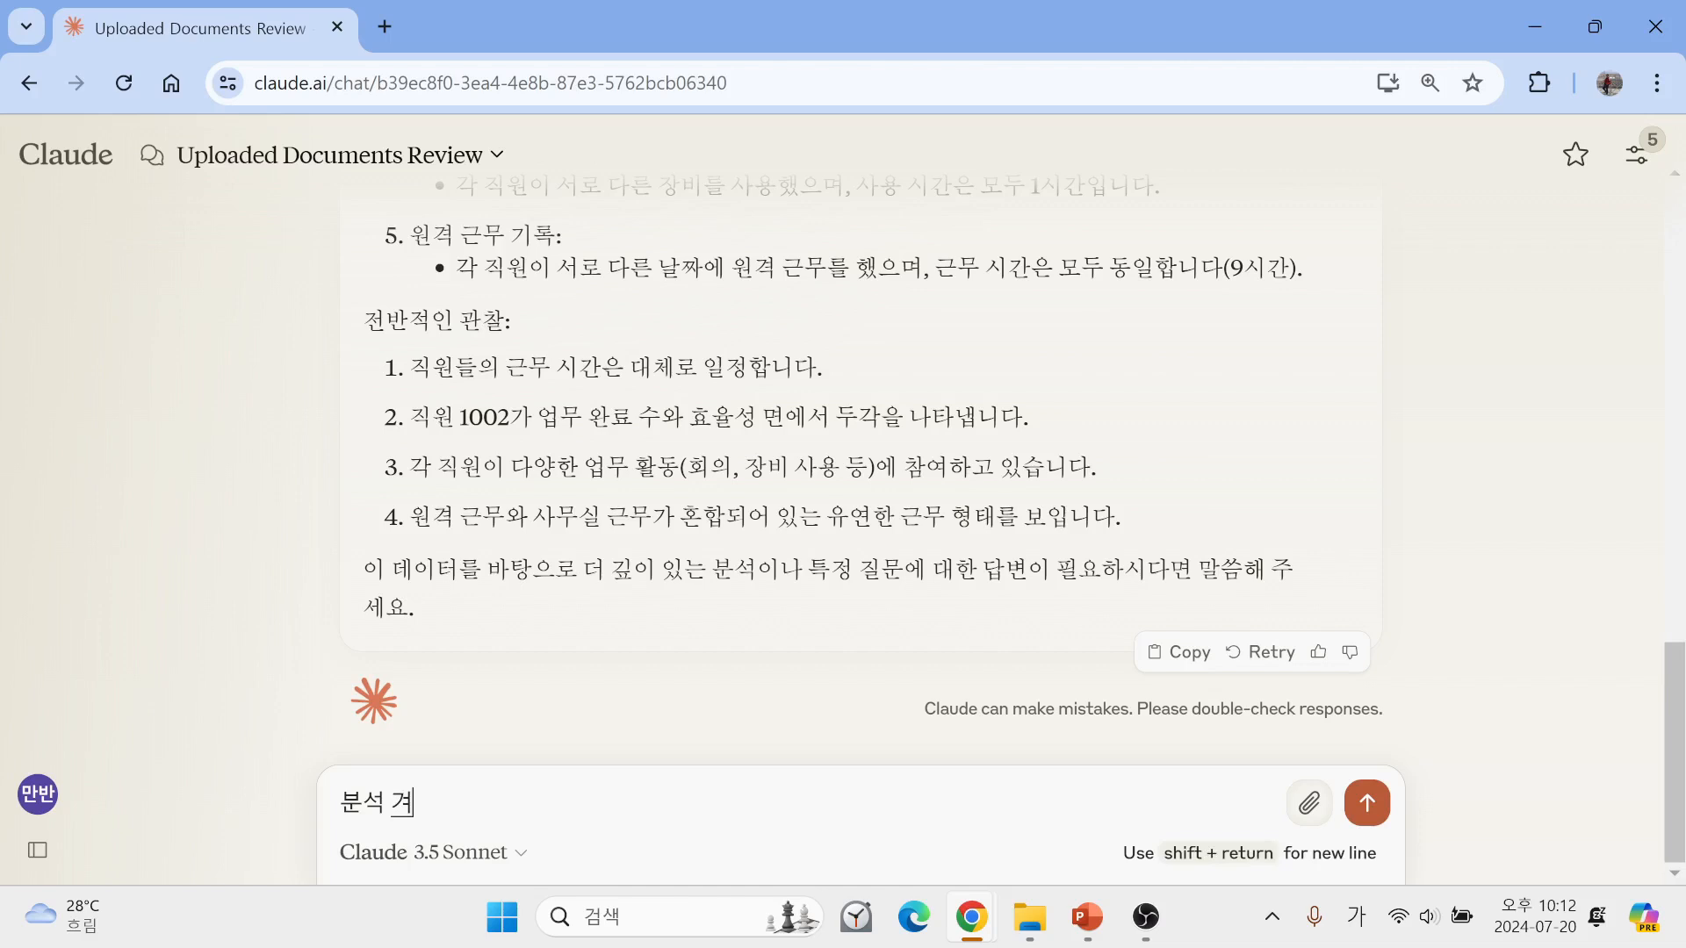
{"action": "type", "text": "ㄹㄱㅗㅏ ㄱㅐㅅㅓ"}
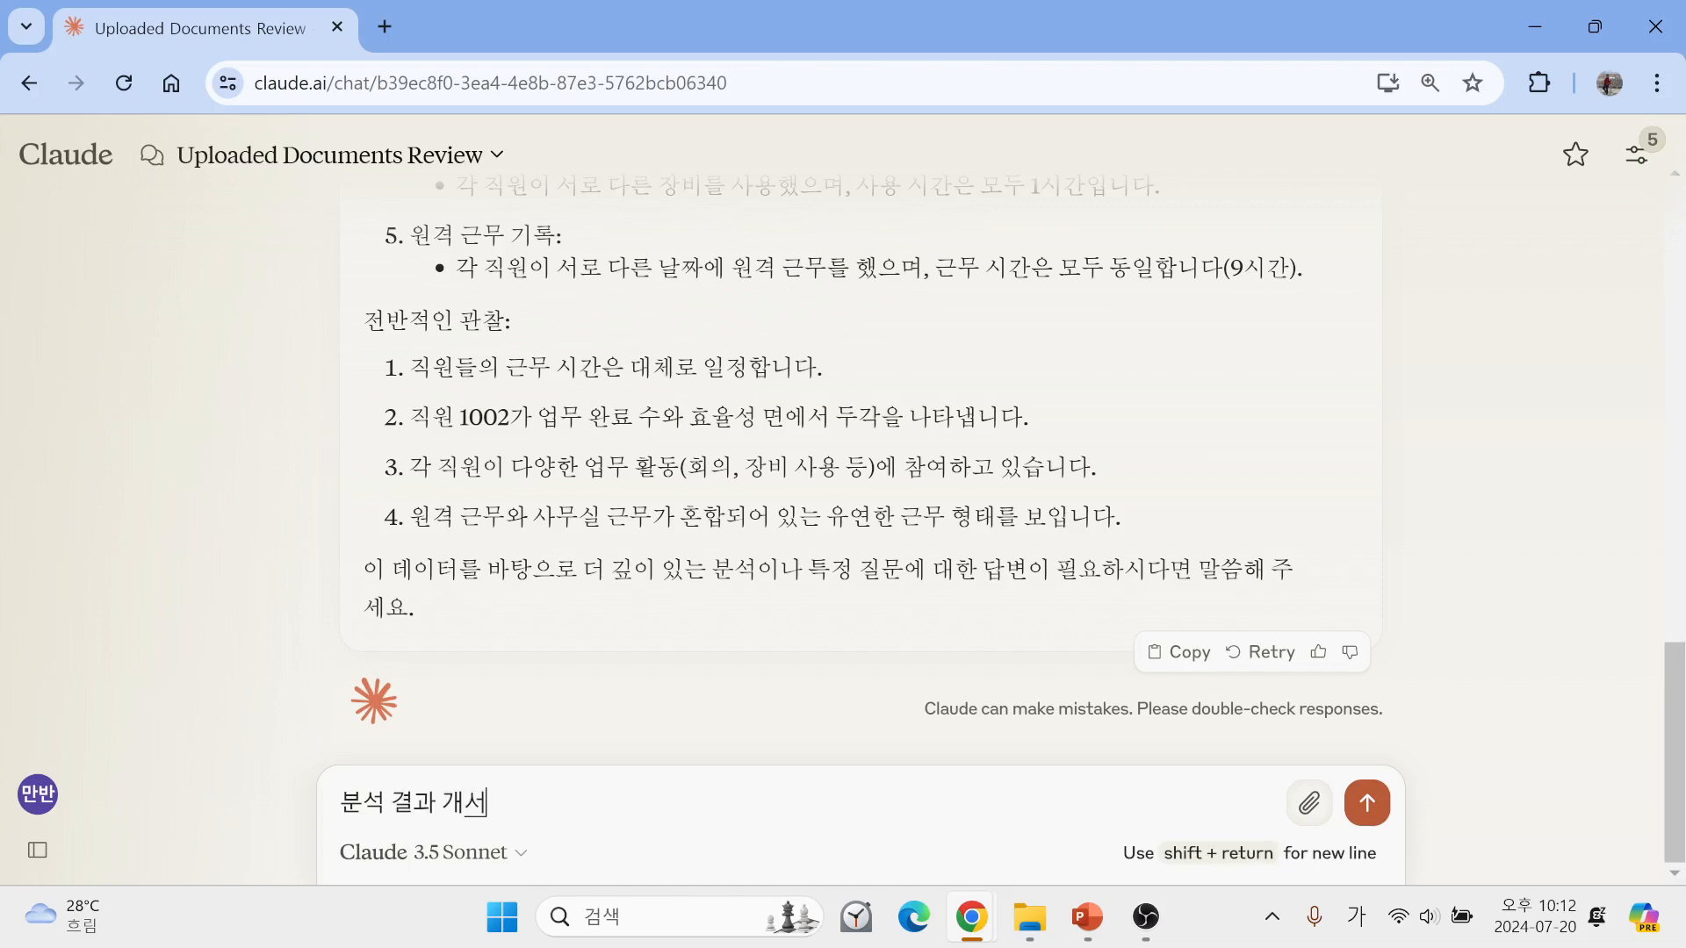
{"action": "type", "text": "ㄴ ㅅㅏㅎ"}
{"action": "type", "text": "ㅏㅇㅇㅡㄹ"}
{"action": "type", "text": "파웦"}
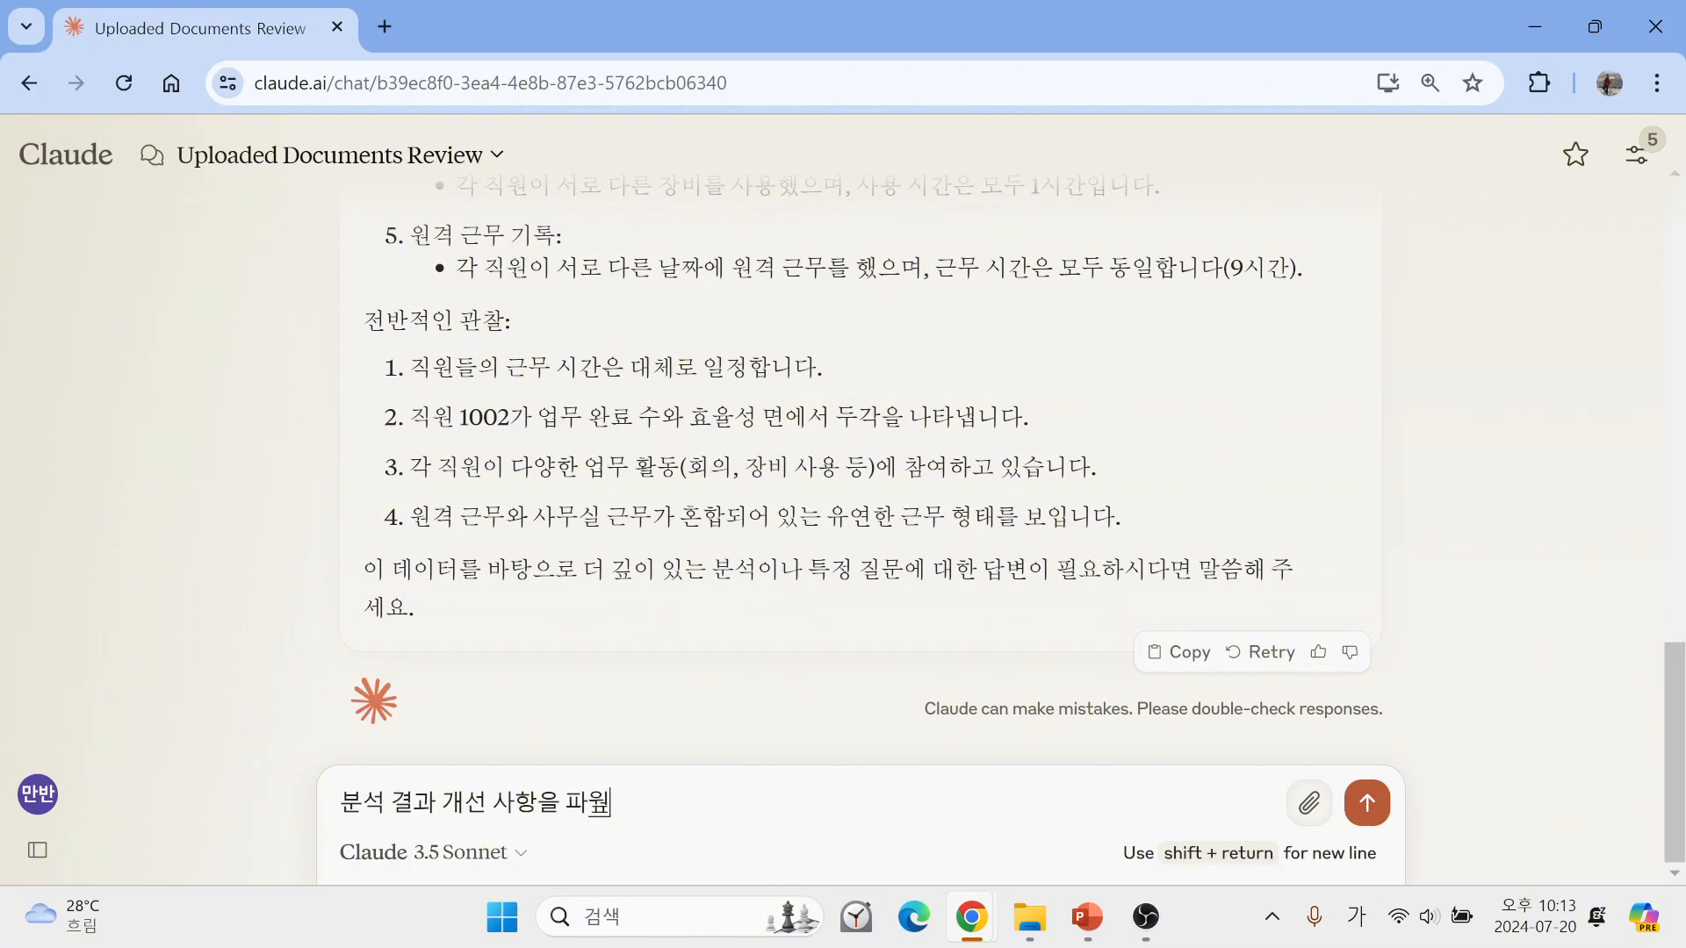
{"action": "type", "text": "포인ㅡ"}
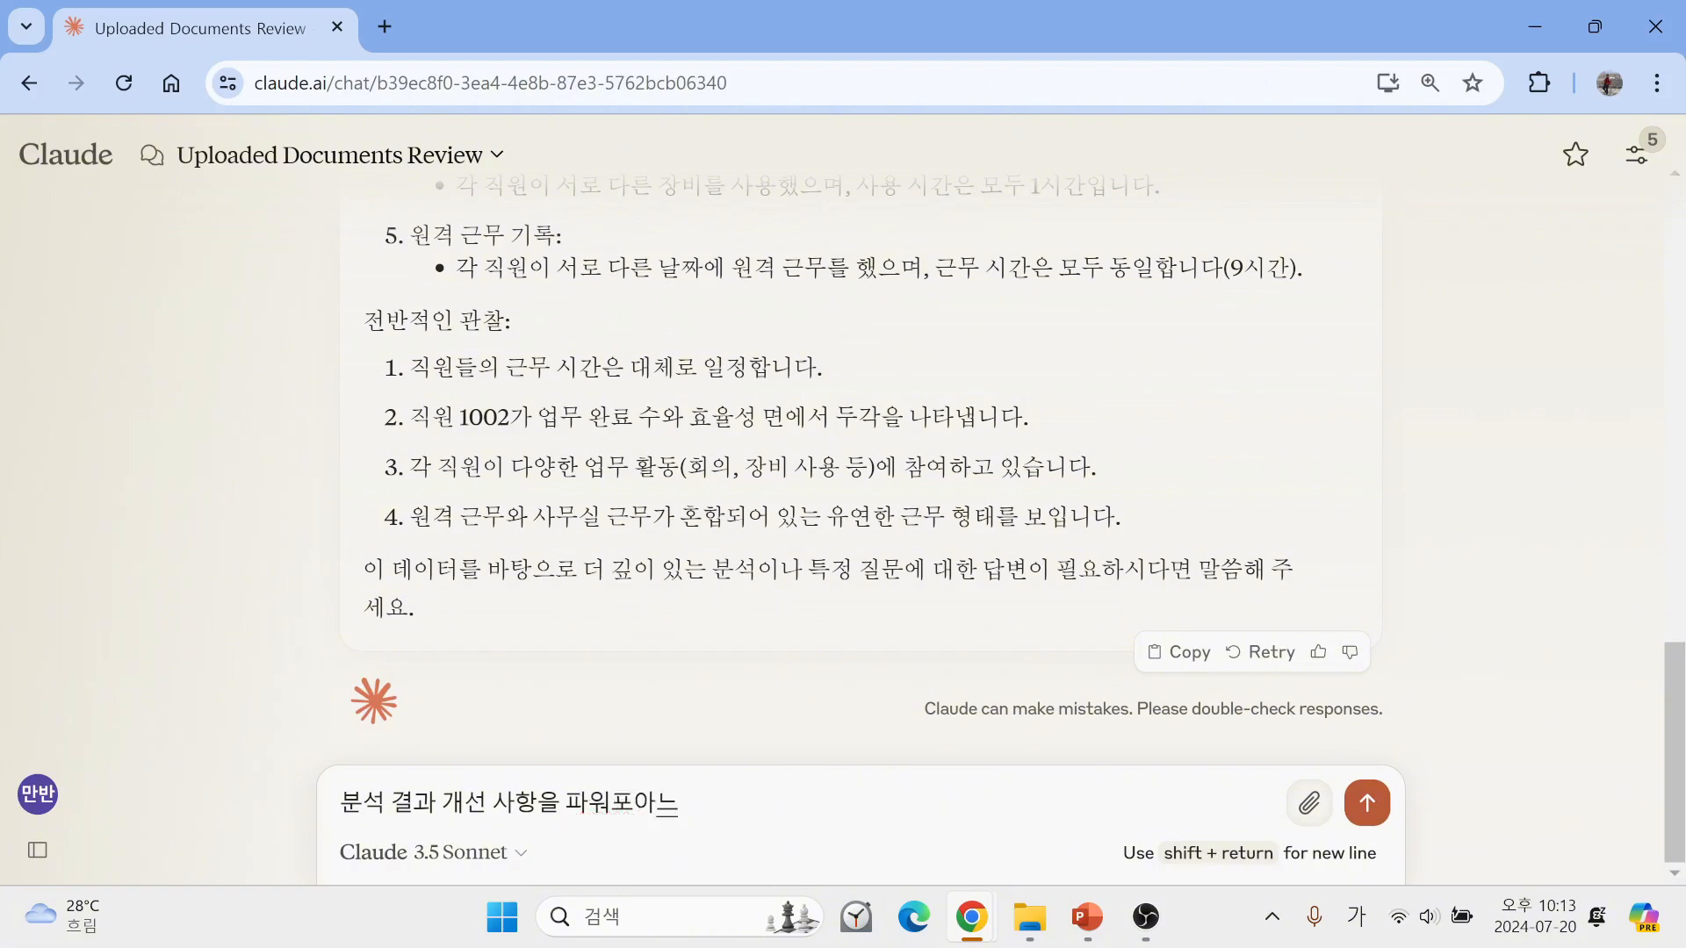
{"action": "key", "text": "BackSpace"}
{"action": "key", "text": "BackSpace"}
{"action": "key", "text": "BackSpace"}
{"action": "type", "text": "인트 형식"}
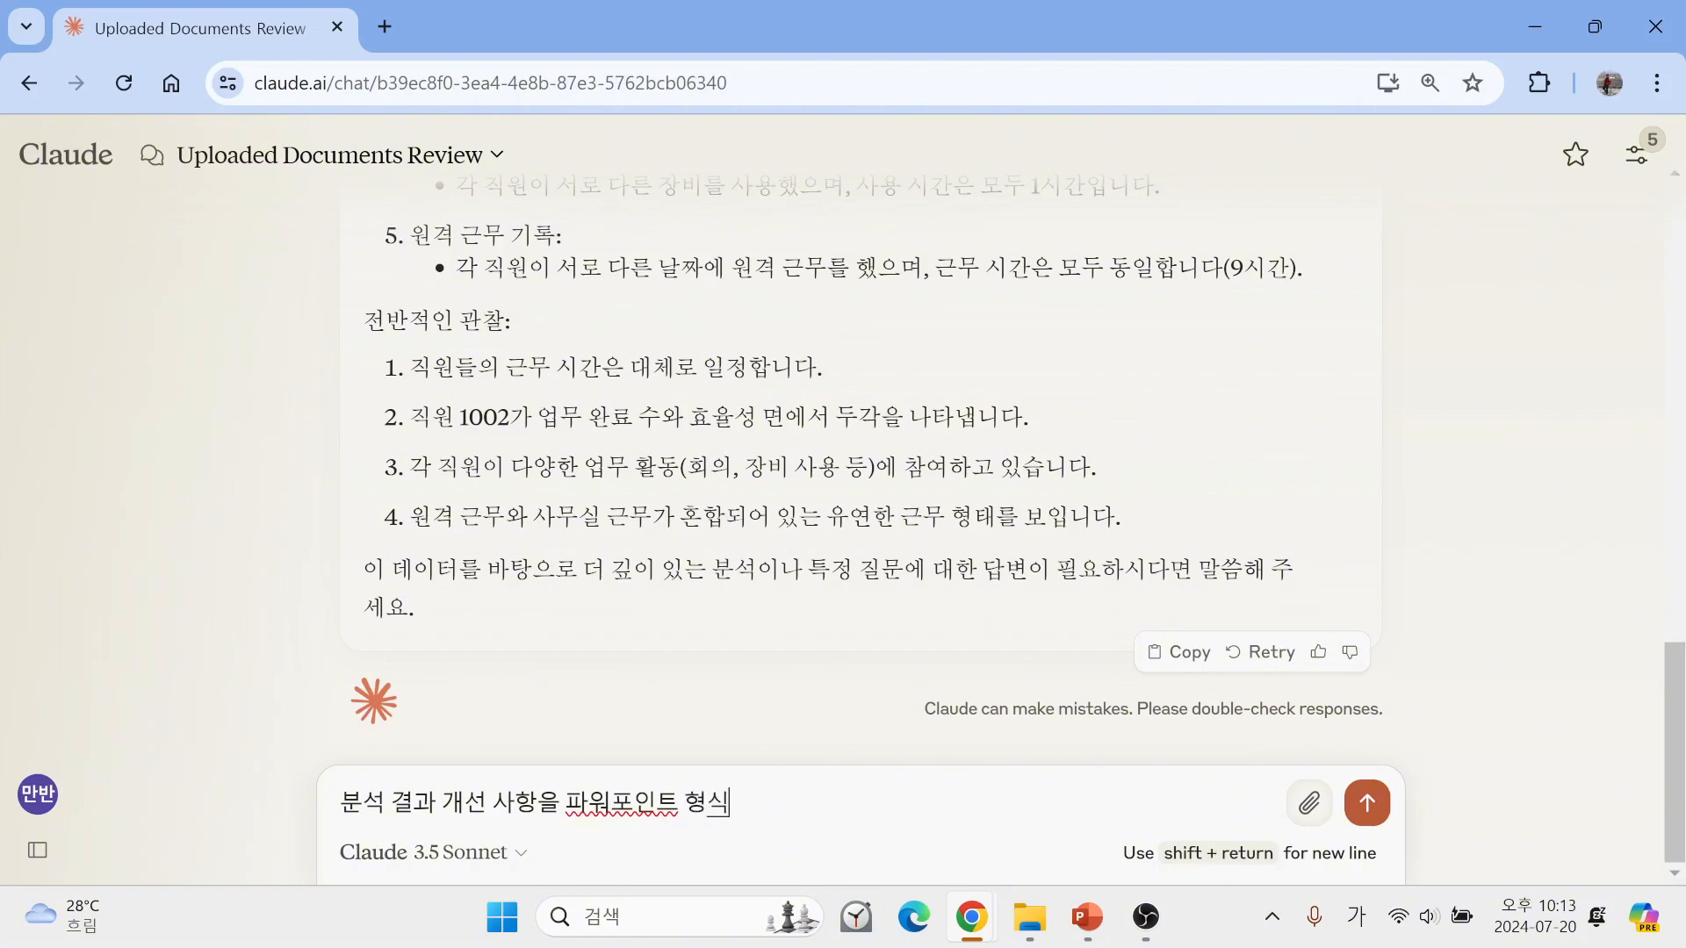
{"action": "type", "text": "으로 작성"}
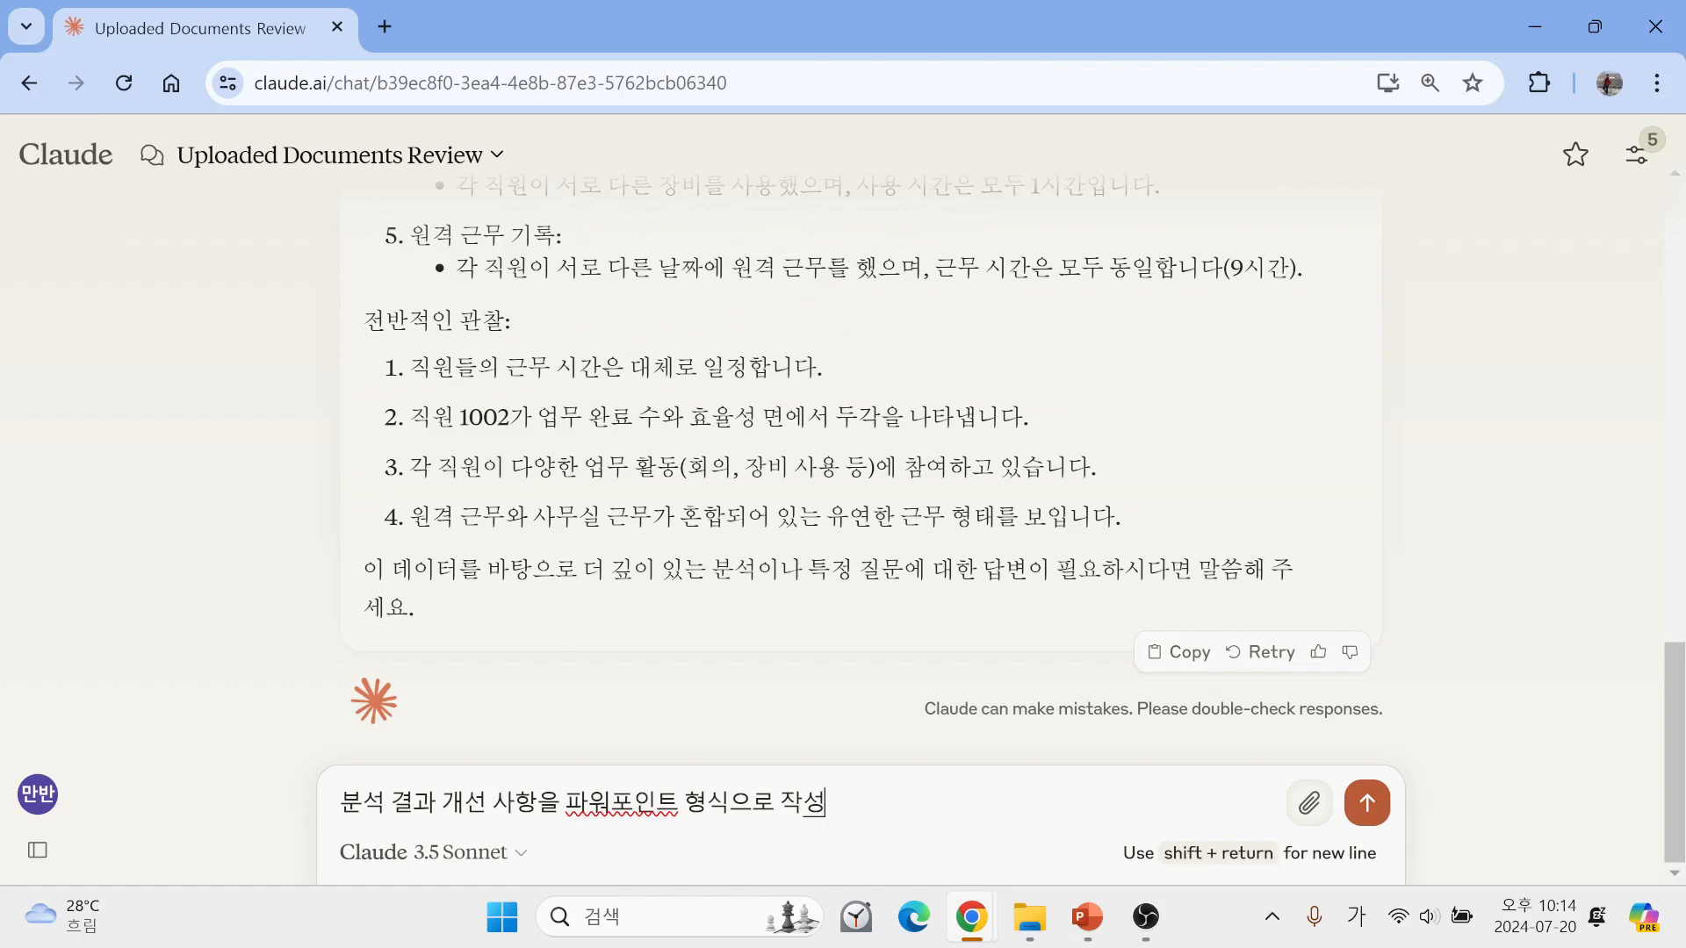
{"action": "key", "text": "Return"}
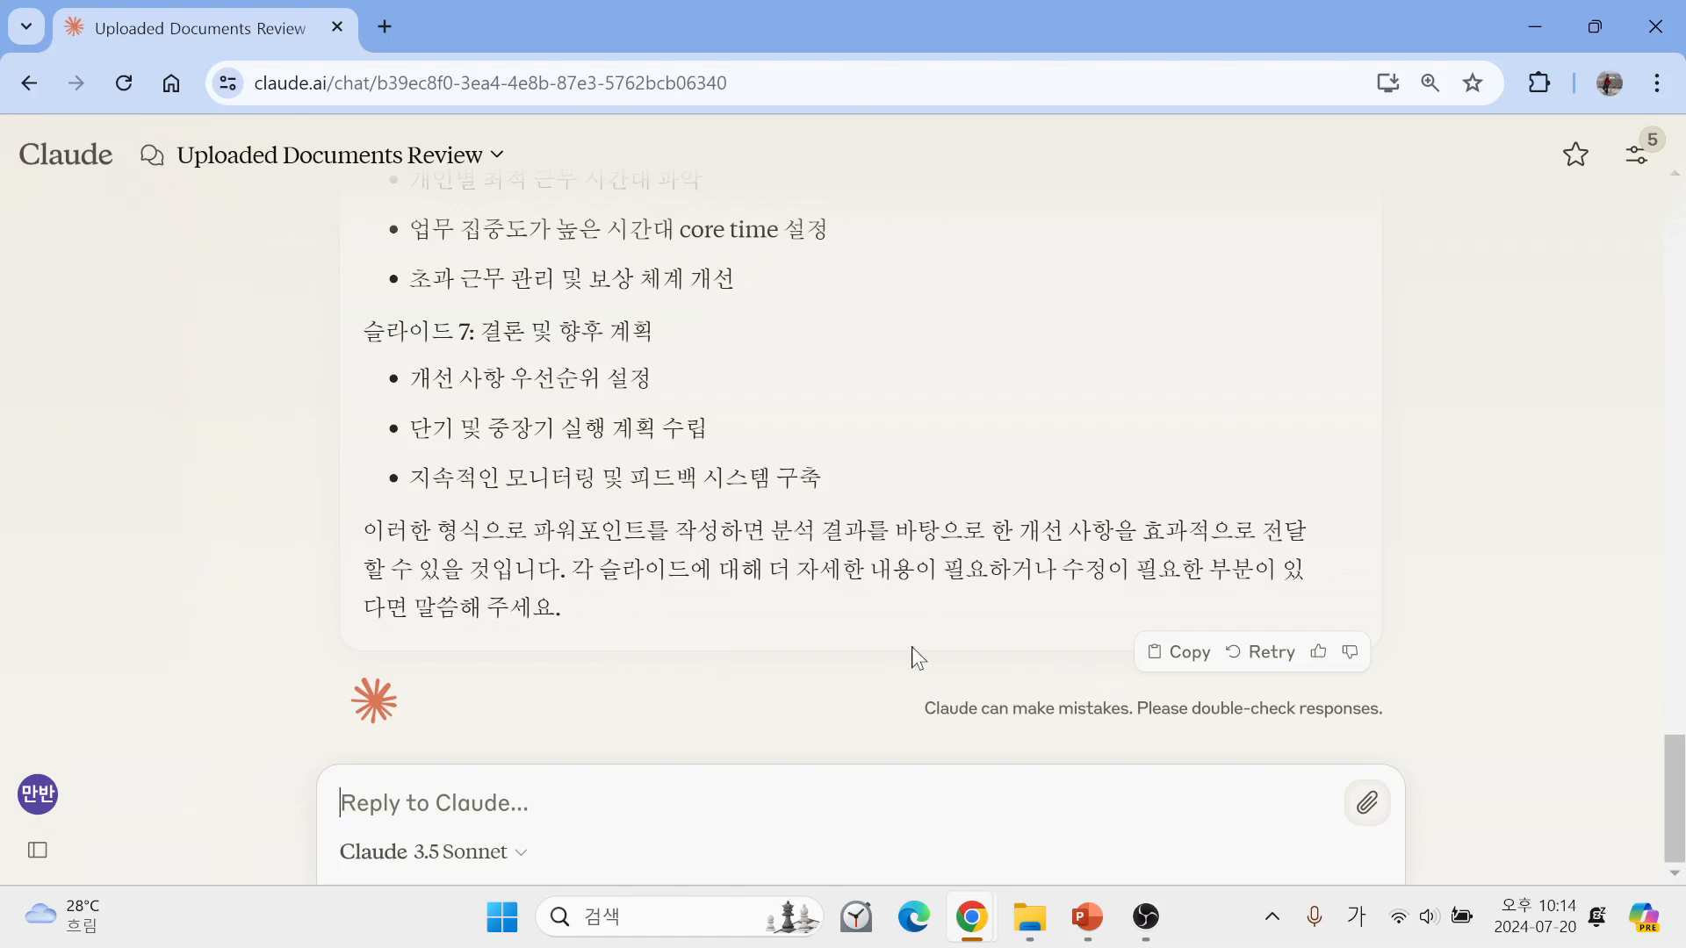
Copy the whole slide-outline response, paste it into a new blank Word document and review the pasted text through to its end.
{"action": "left_click", "coordinate": [1155, 659]}
{"action": "mouse_move", "coordinate": [948, 914]}
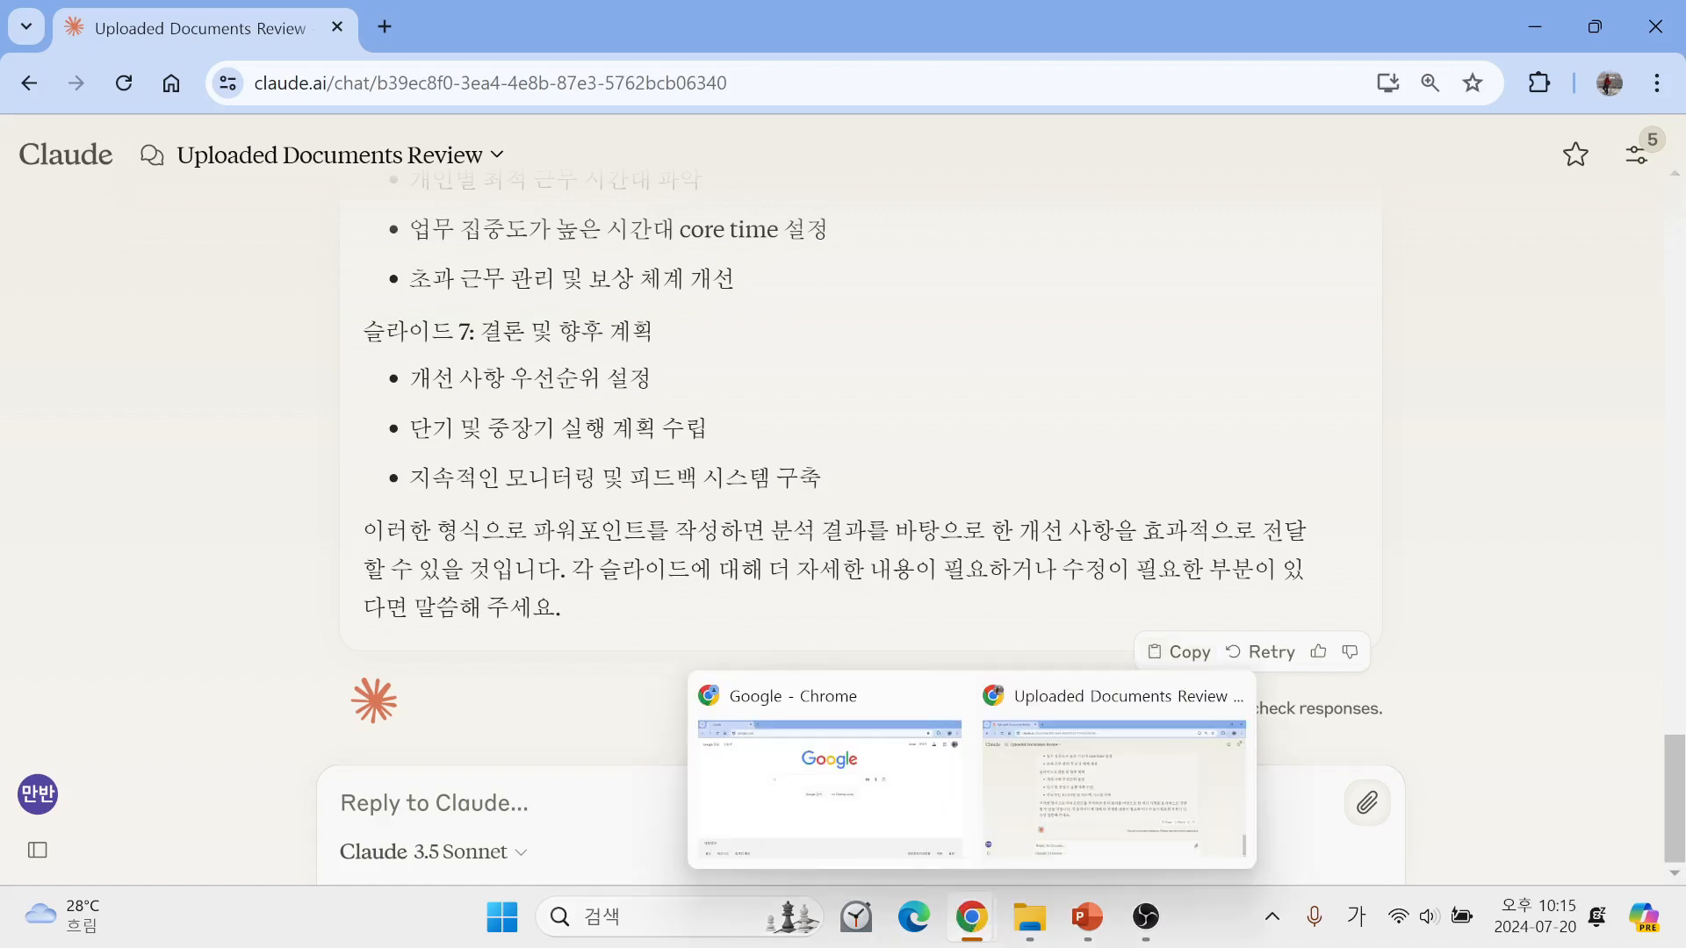
{"action": "left_click", "coordinate": [513, 929]}
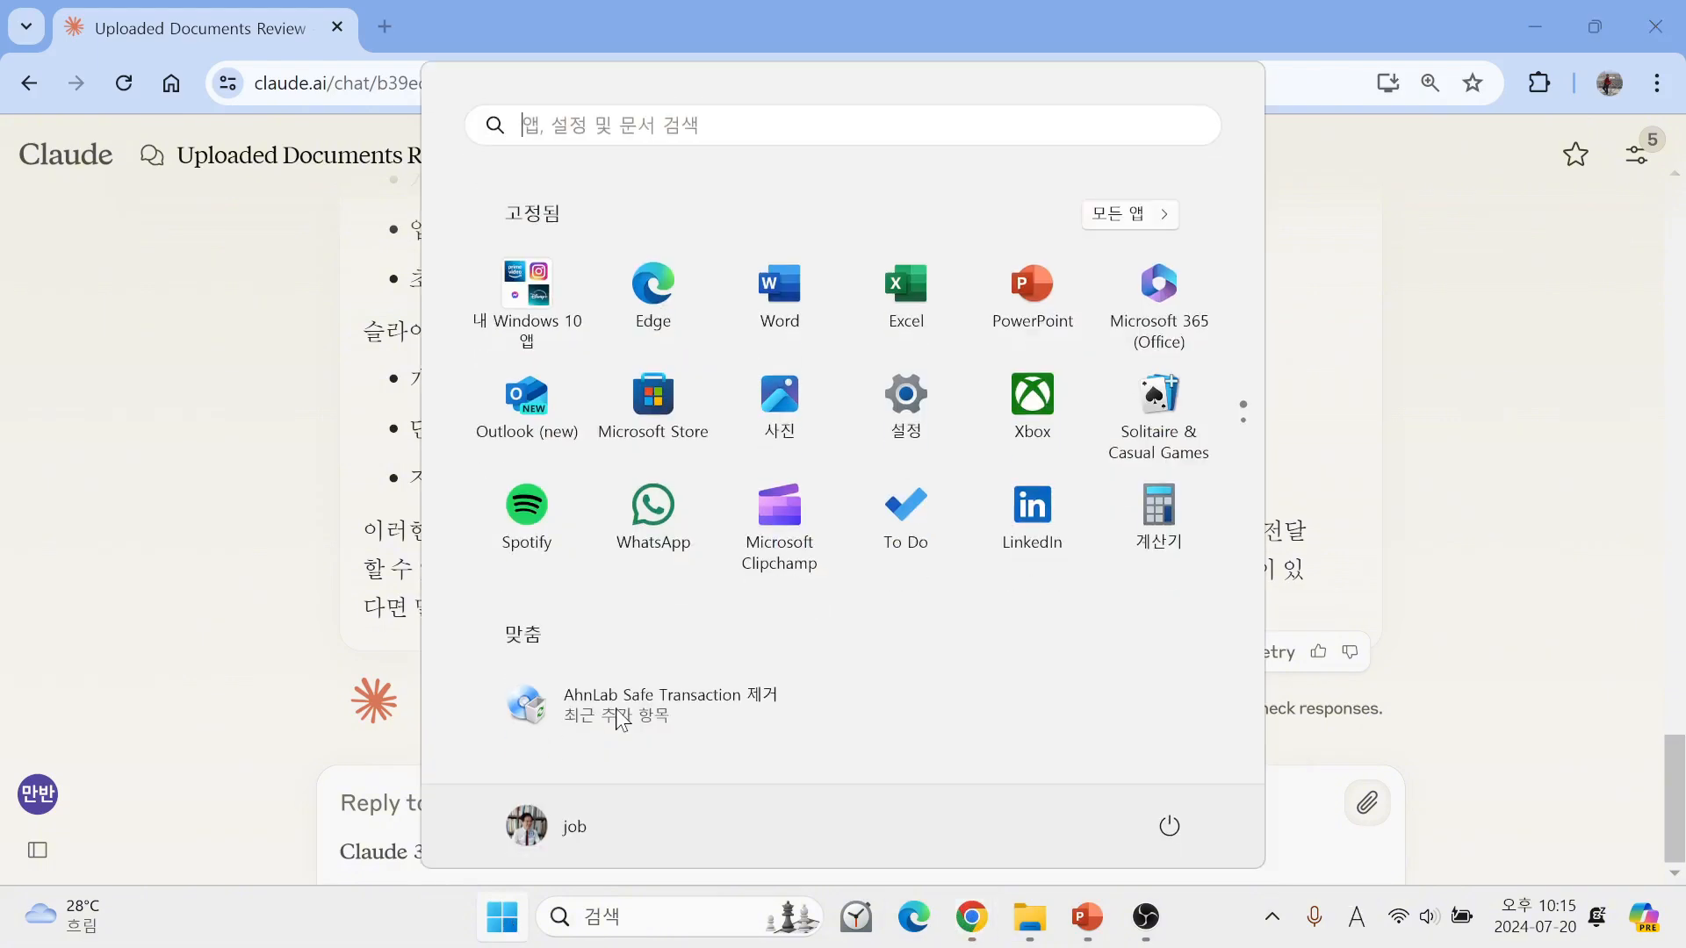
{"action": "left_click", "coordinate": [794, 287]}
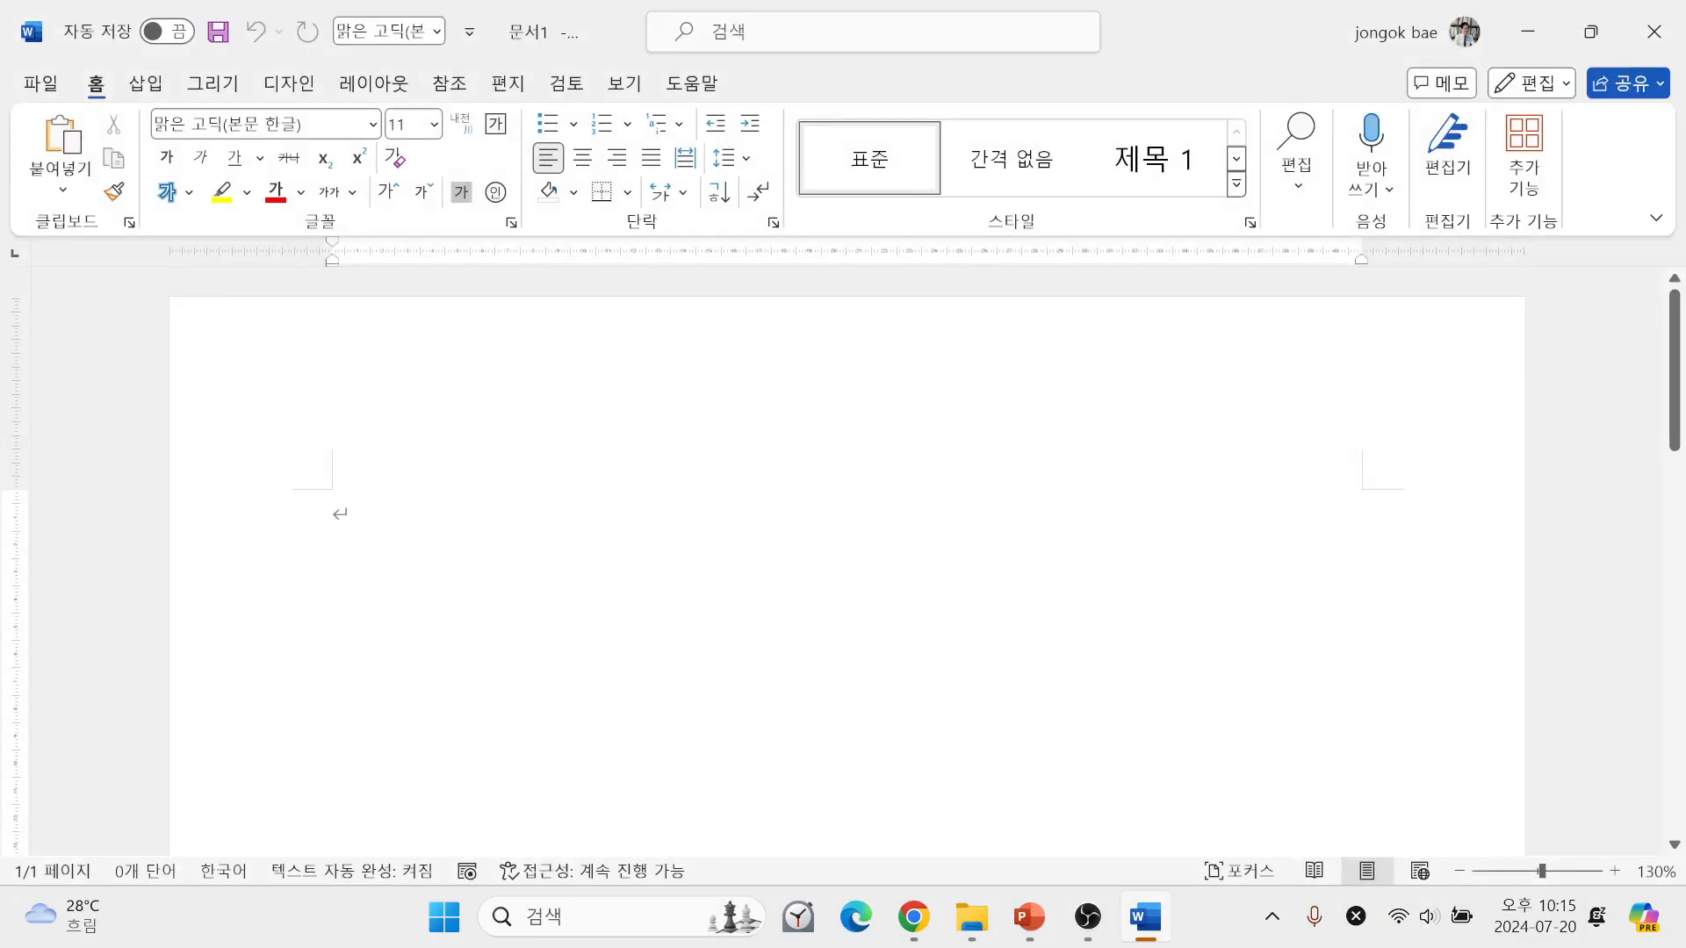
{"action": "key", "text": "ctrl+v"}
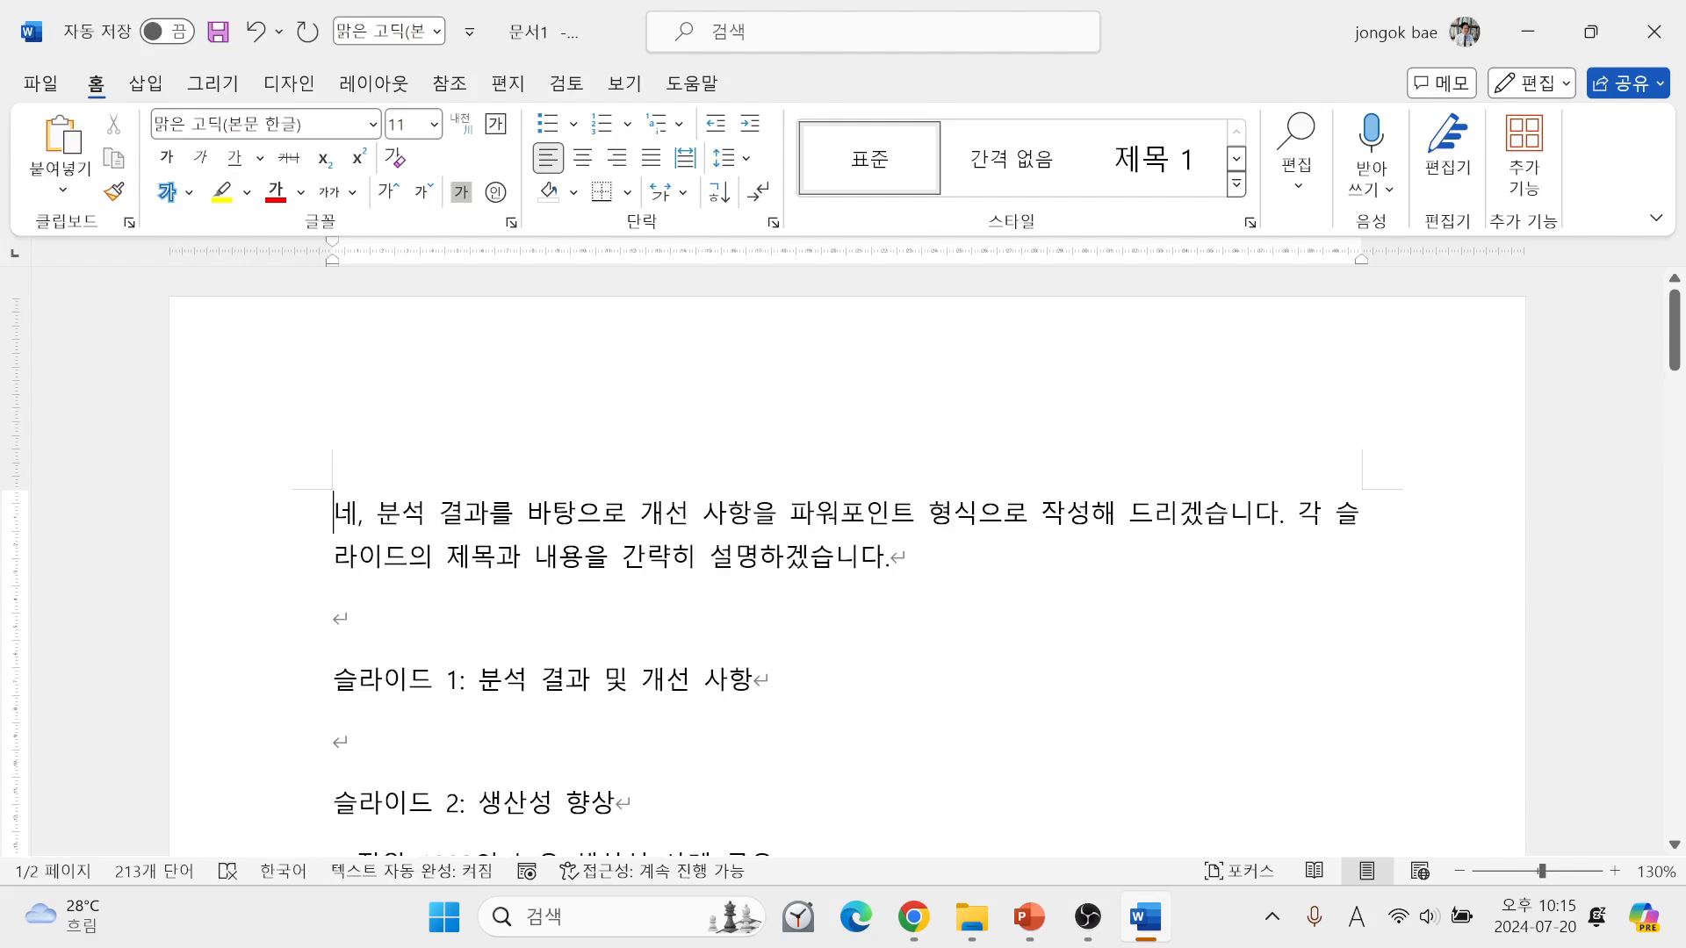
{"action": "scroll", "coordinate": [843, 562], "scroll_direction": "down", "scroll_amount": 3}
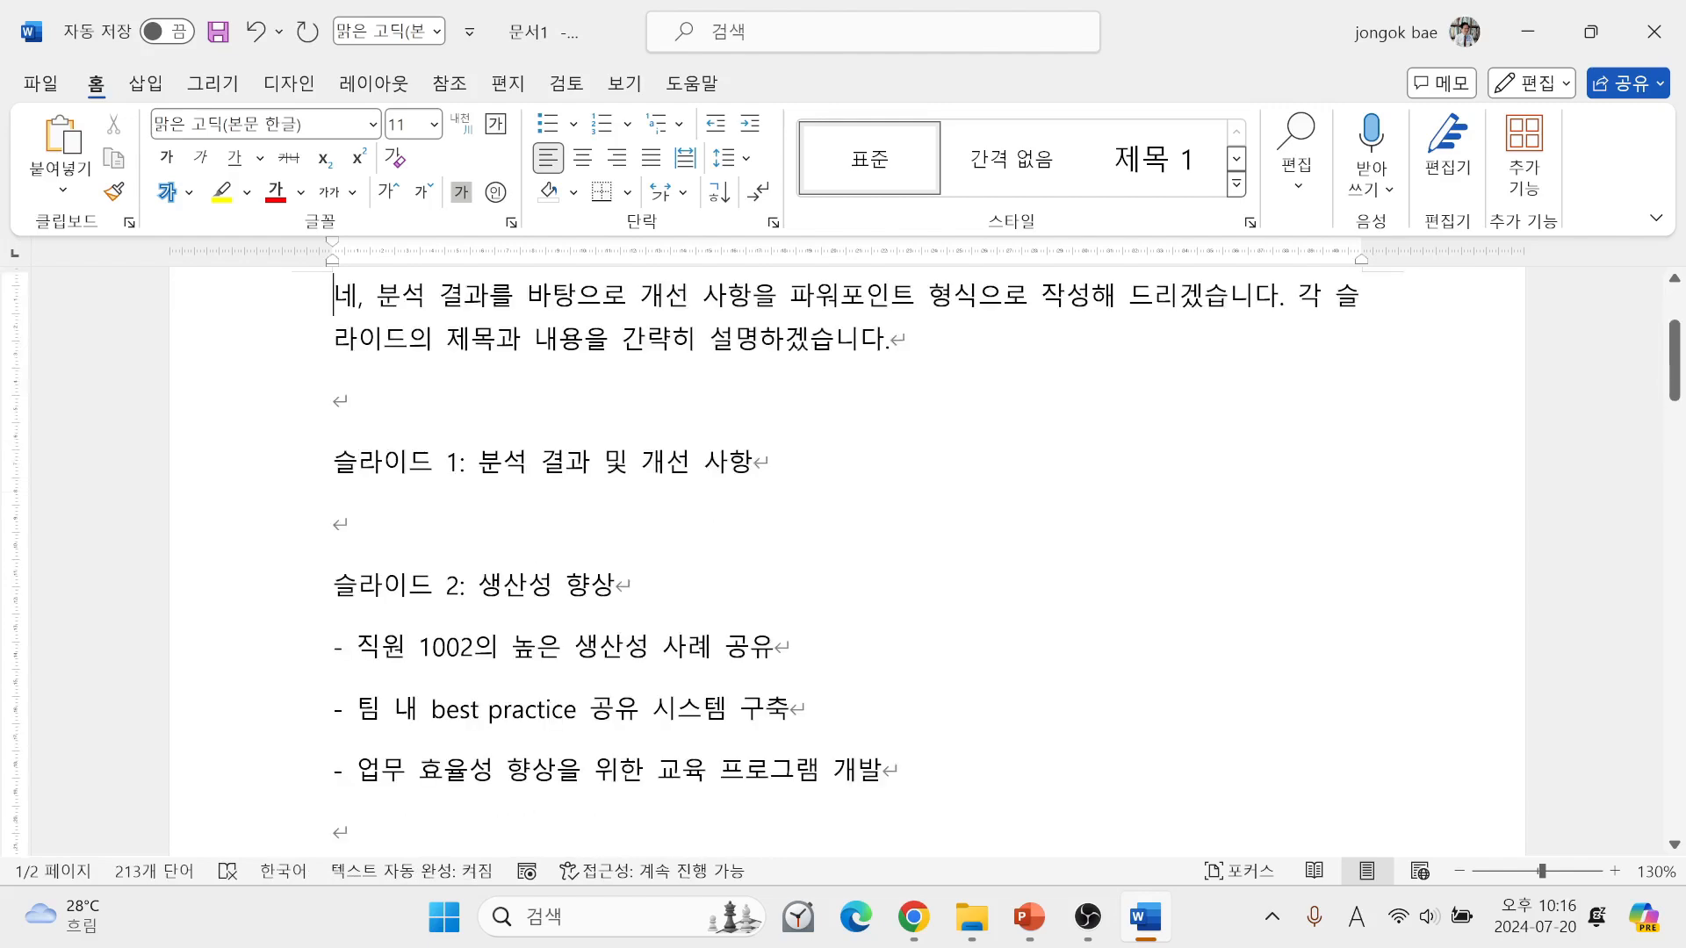
{"action": "scroll", "coordinate": [843, 563], "scroll_direction": "down", "scroll_amount": 3}
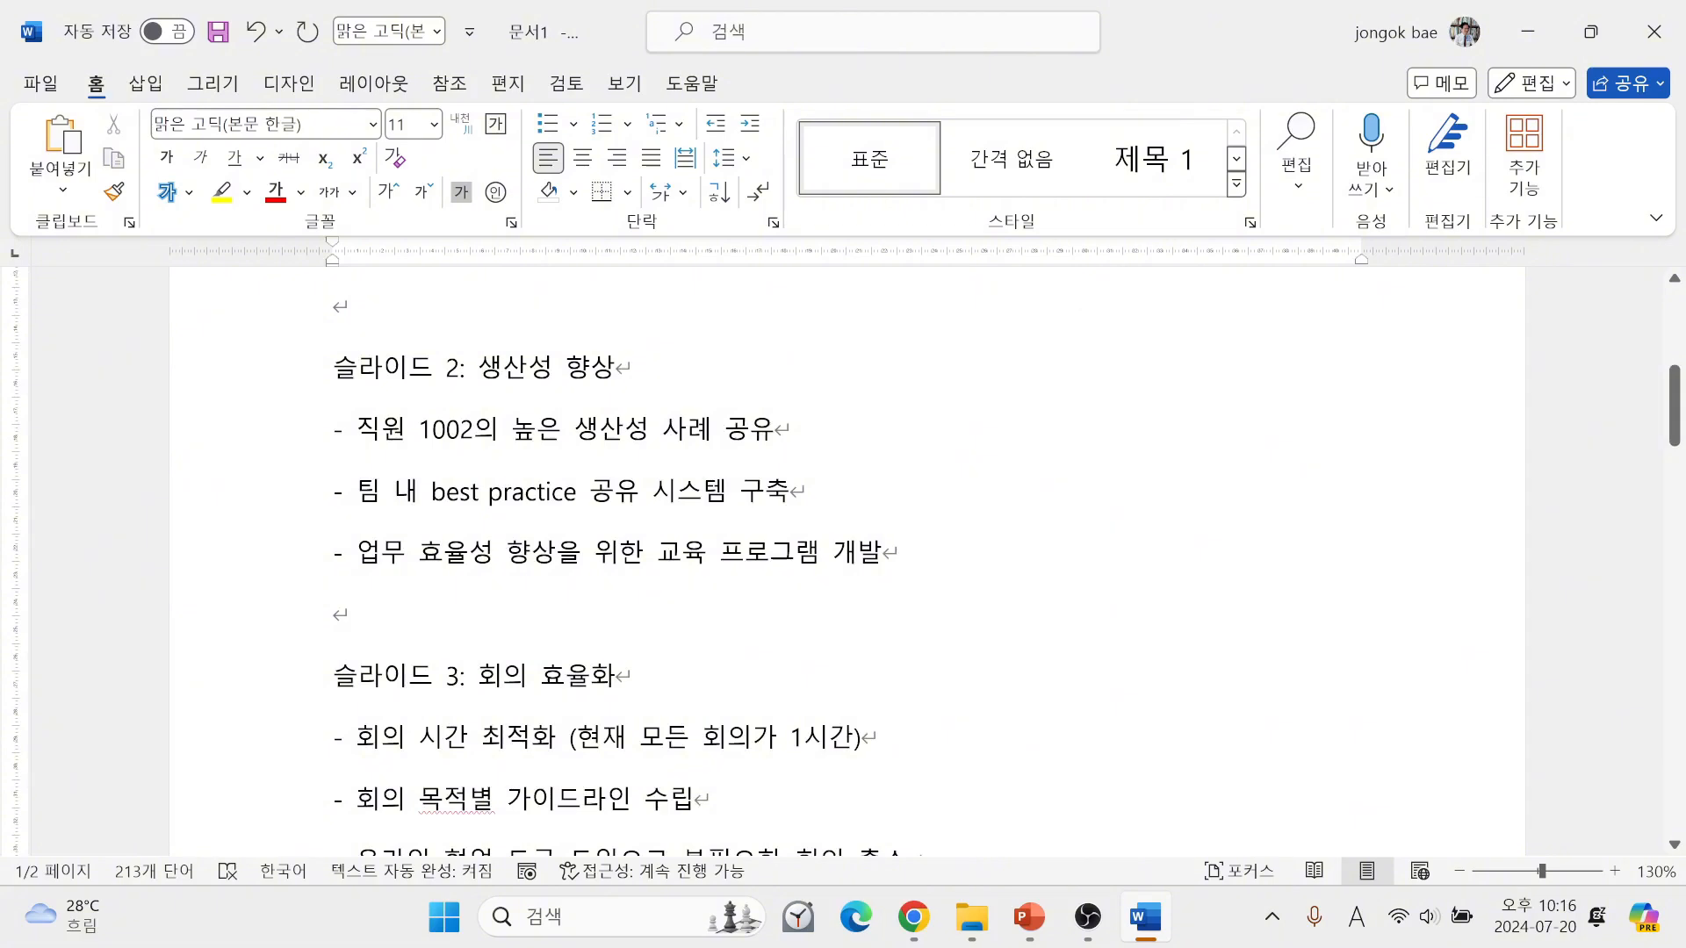
{"action": "scroll", "coordinate": [843, 562], "scroll_direction": "down", "scroll_amount": 3}
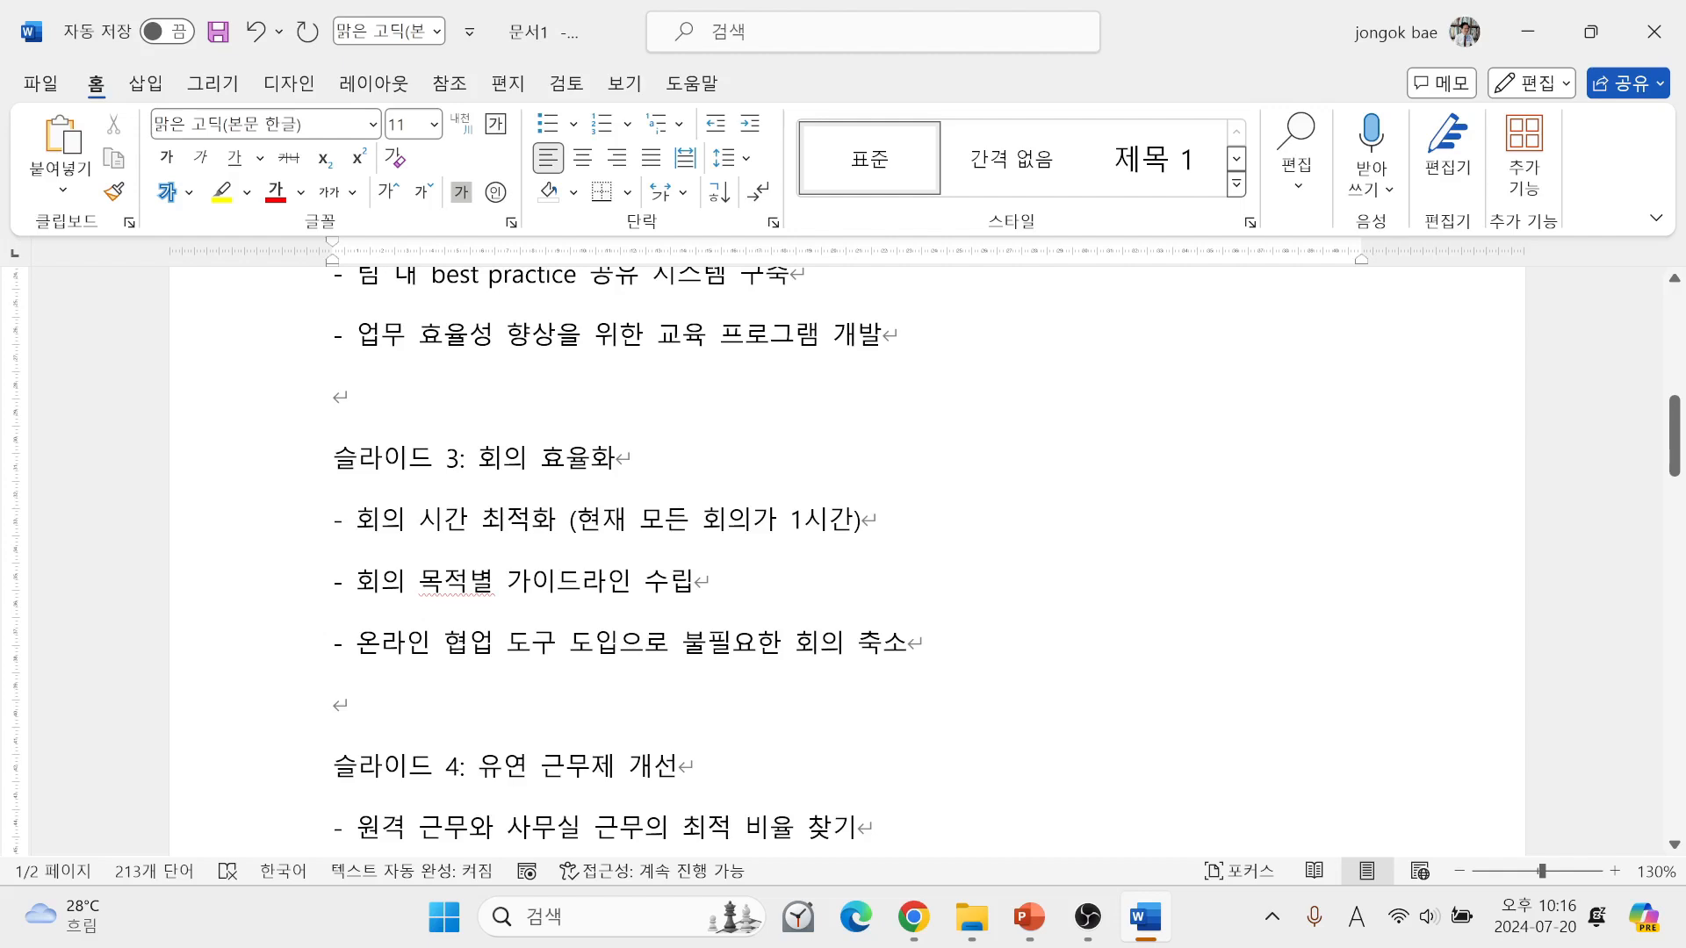
{"action": "key", "text": "ctrl+End"}
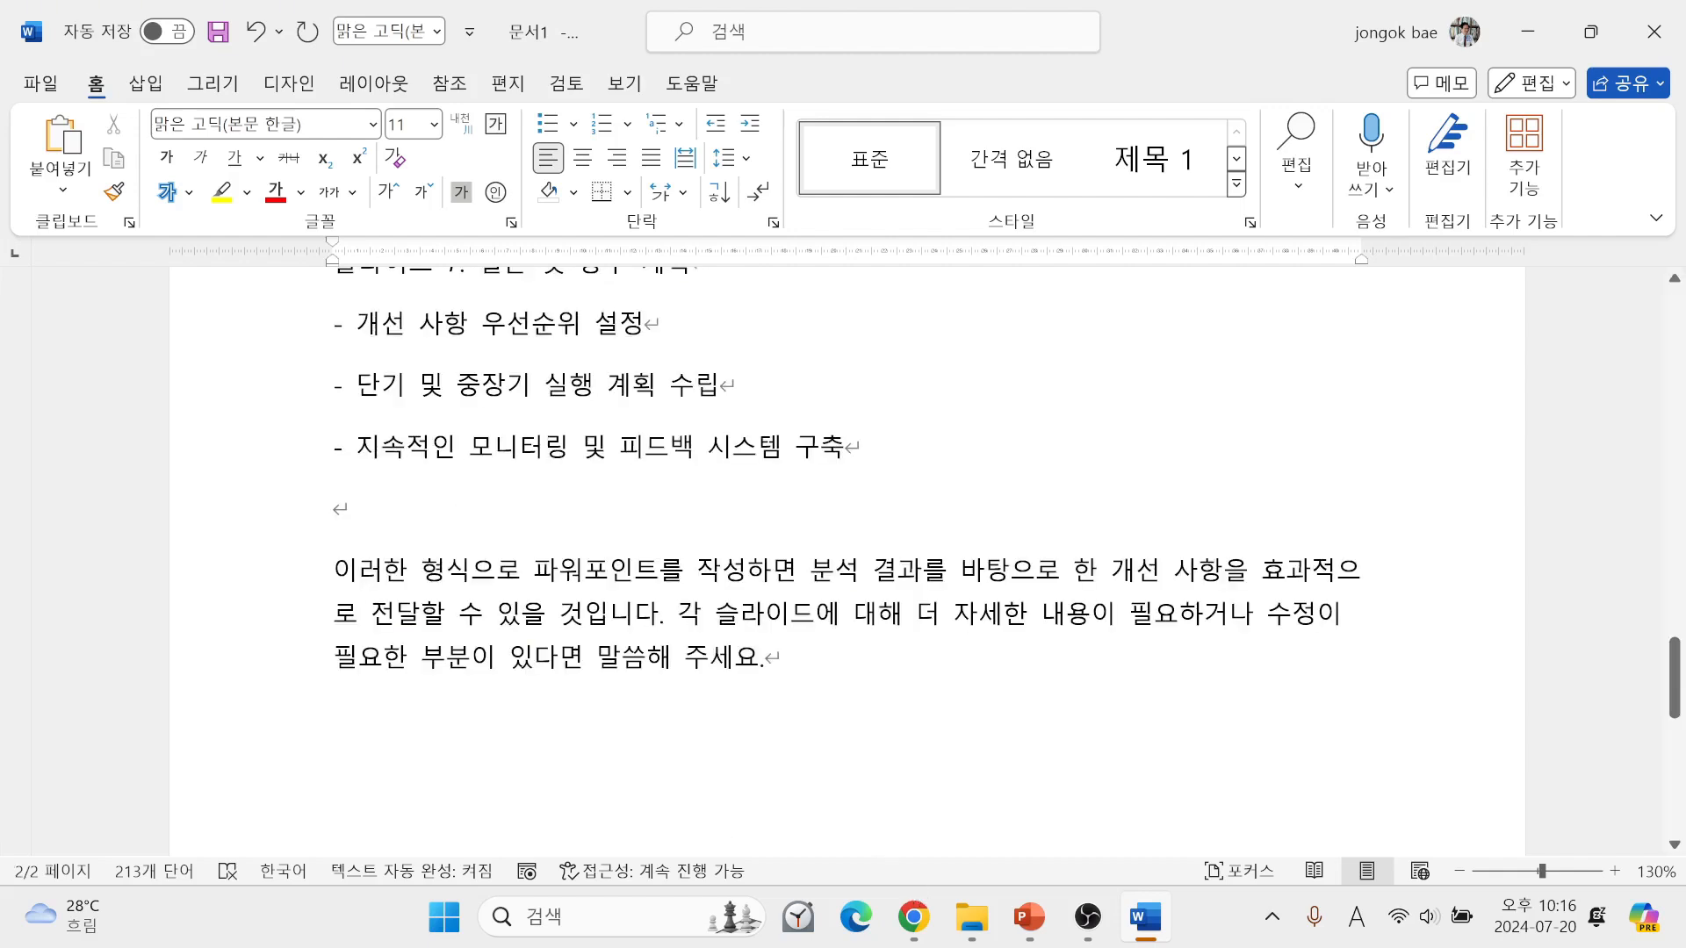